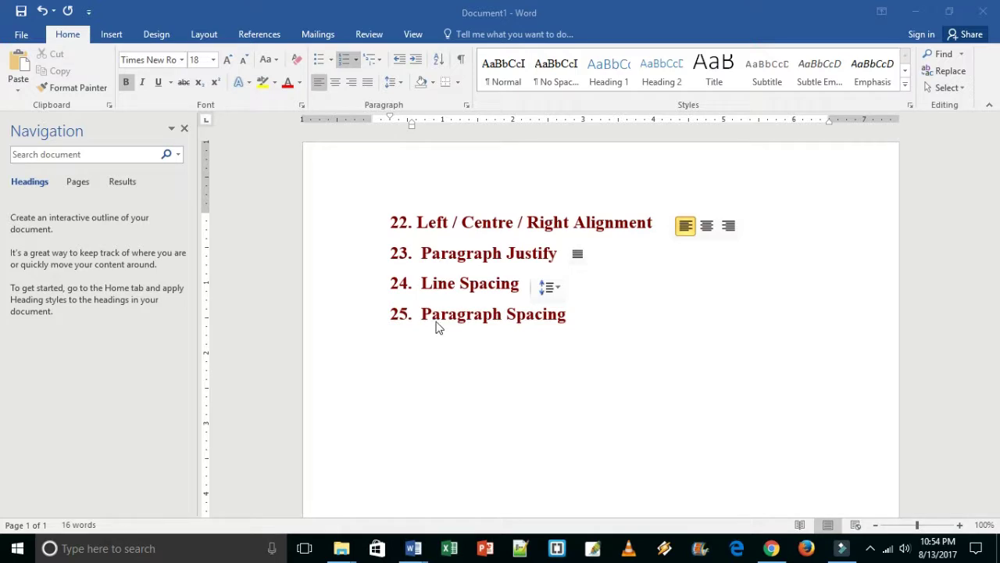
Show taskbar thumbnails of the three open Word windows.
left_click(410, 551)
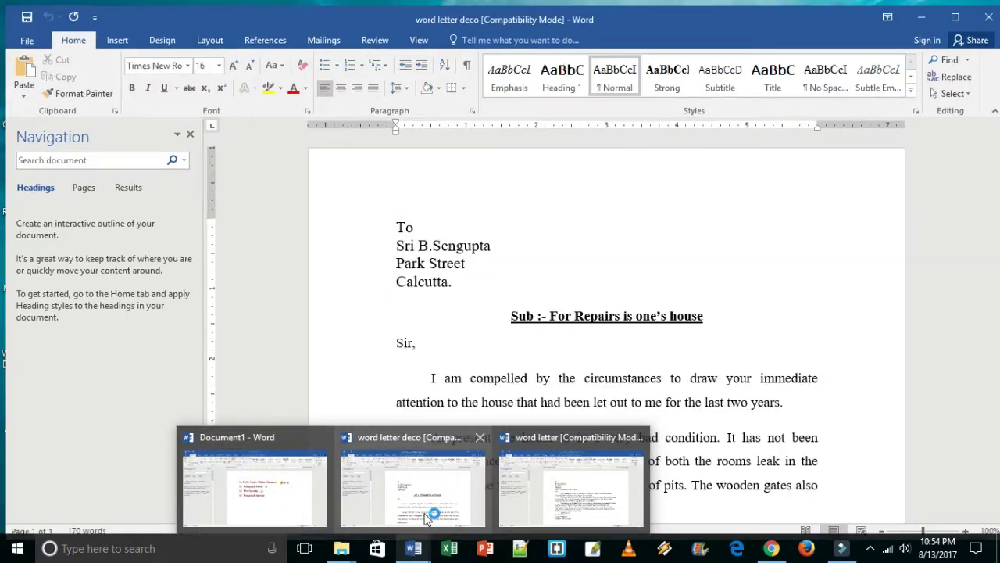
mouse_move(414, 549)
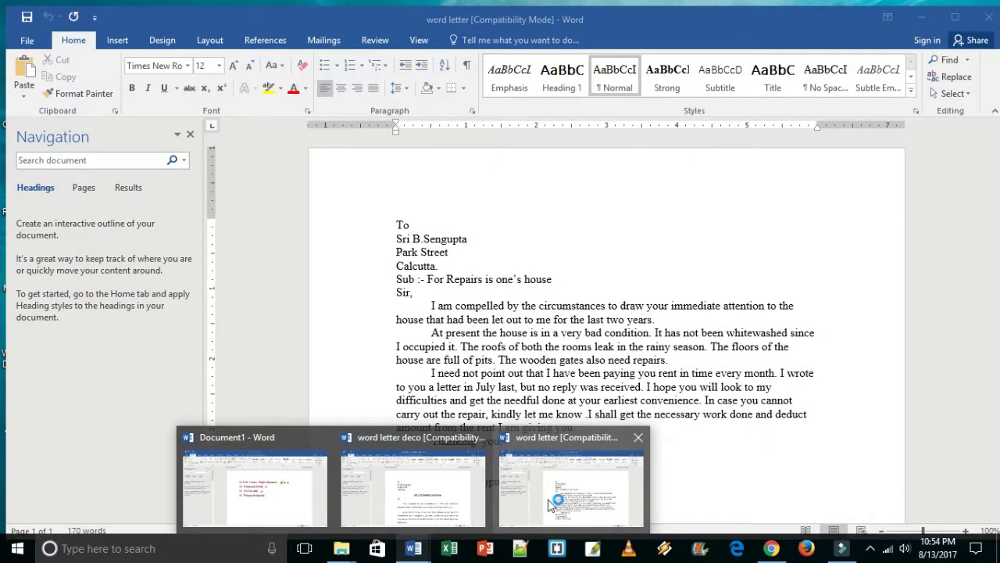
Switch between the plain and decorated letters, zooming out on the decorated one to compare formatting.
left_click(549, 504)
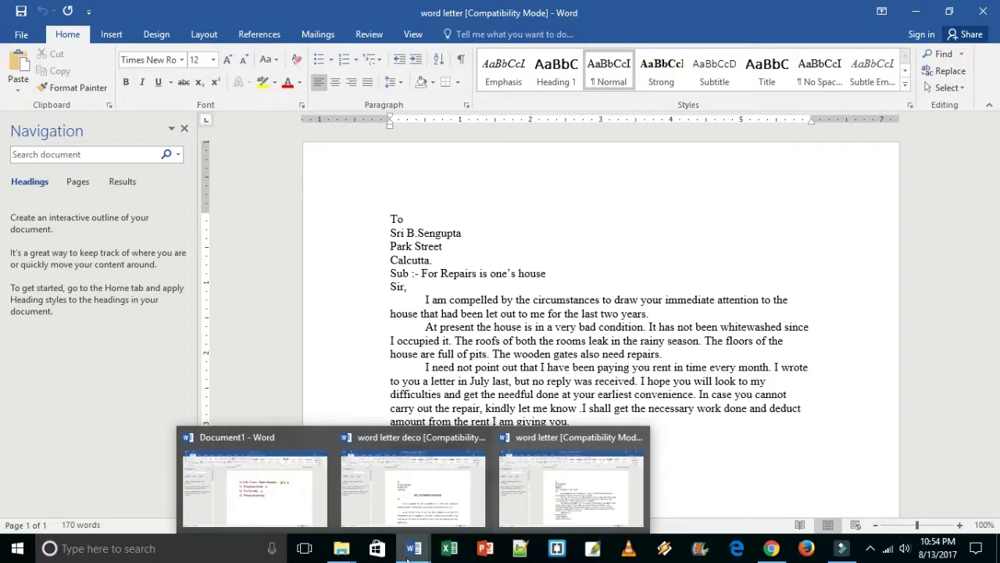
mouse_move(412, 488)
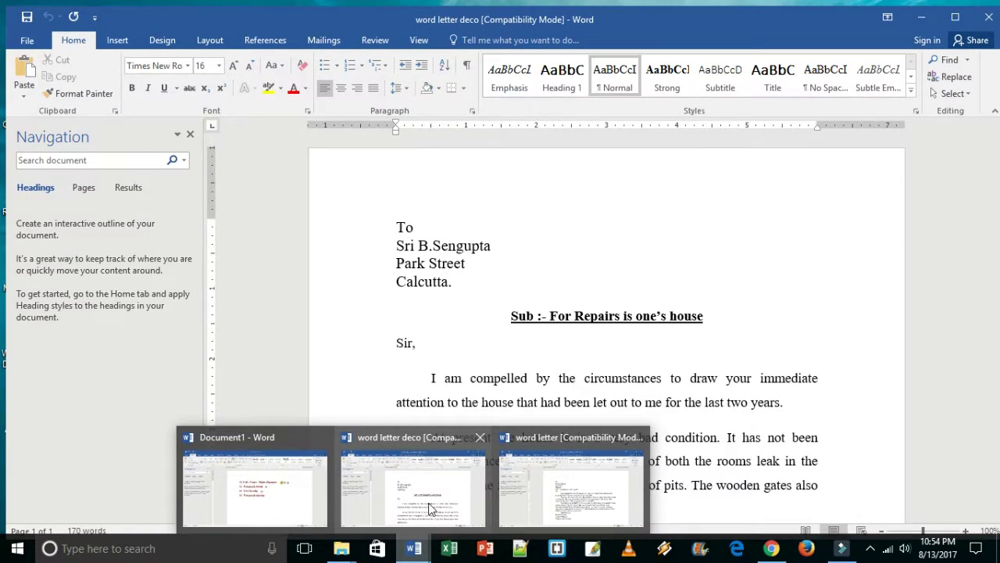
left_click(429, 509)
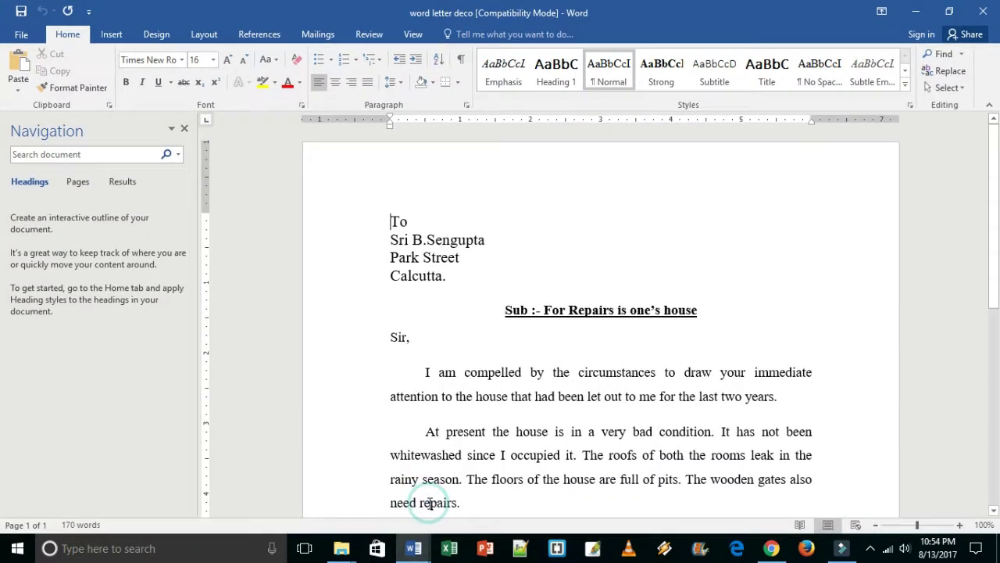
scroll(488, 417, "down", 2)
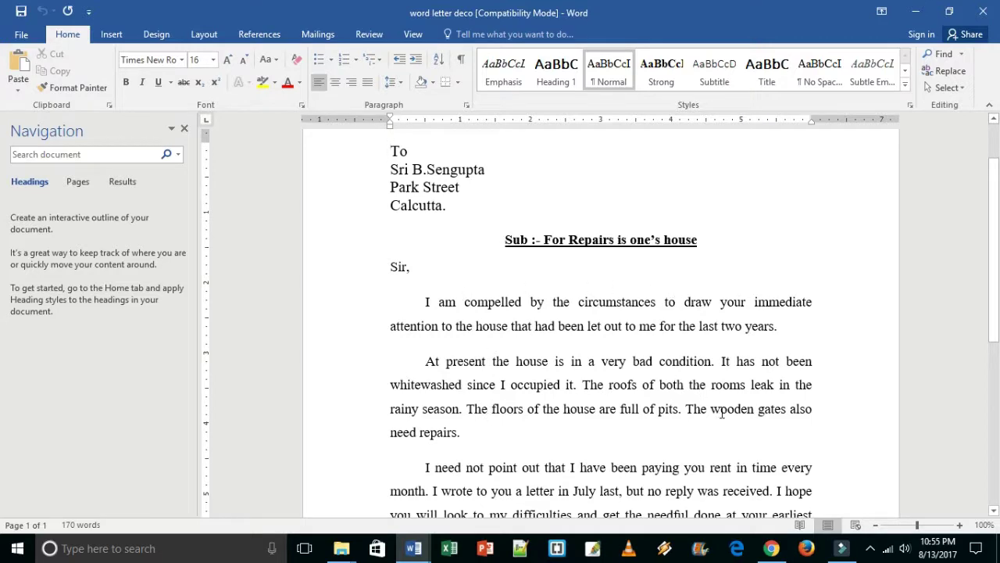
left_click(876, 525)
left_click(876, 525)
left_click(876, 525)
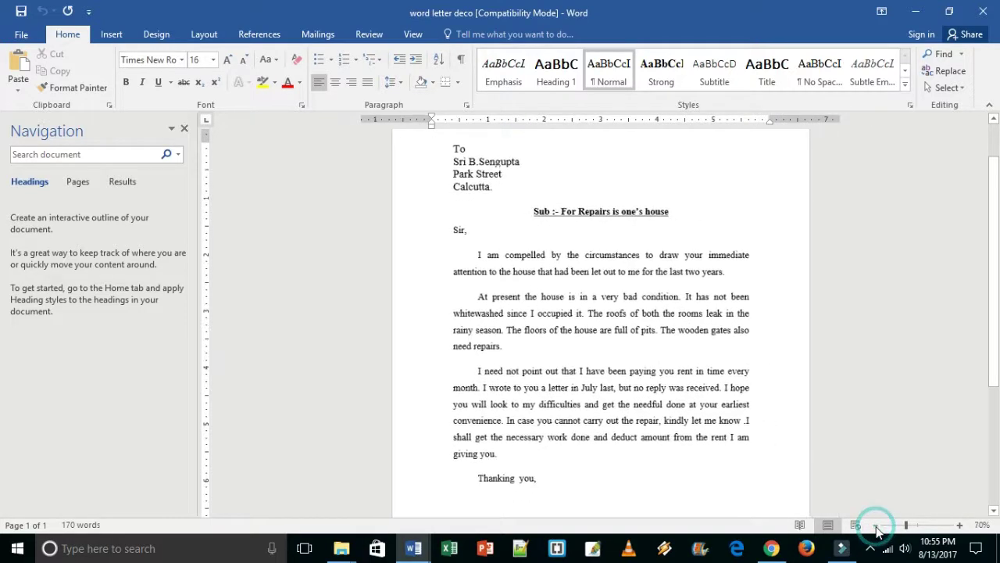
left_click(876, 525)
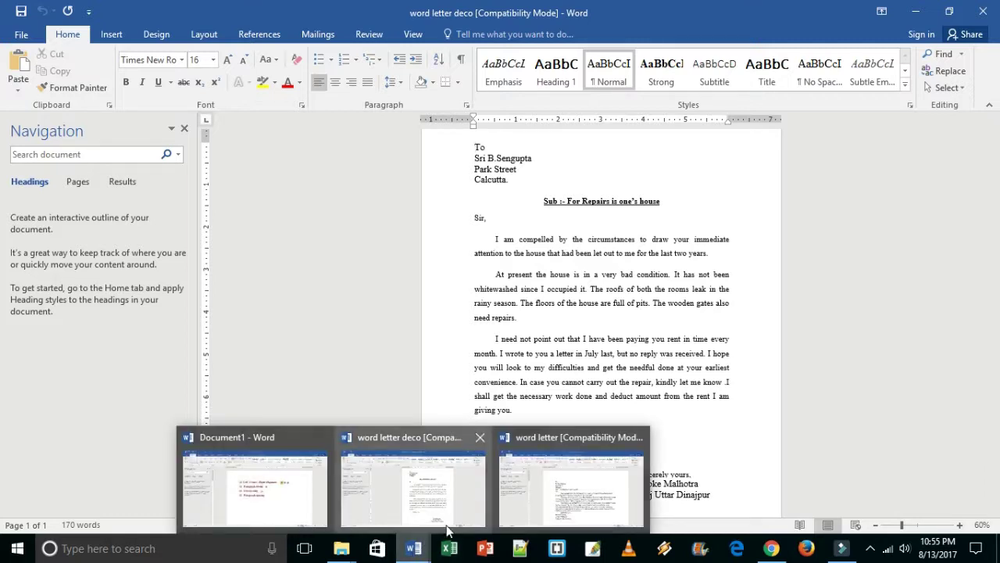
mouse_move(414, 548)
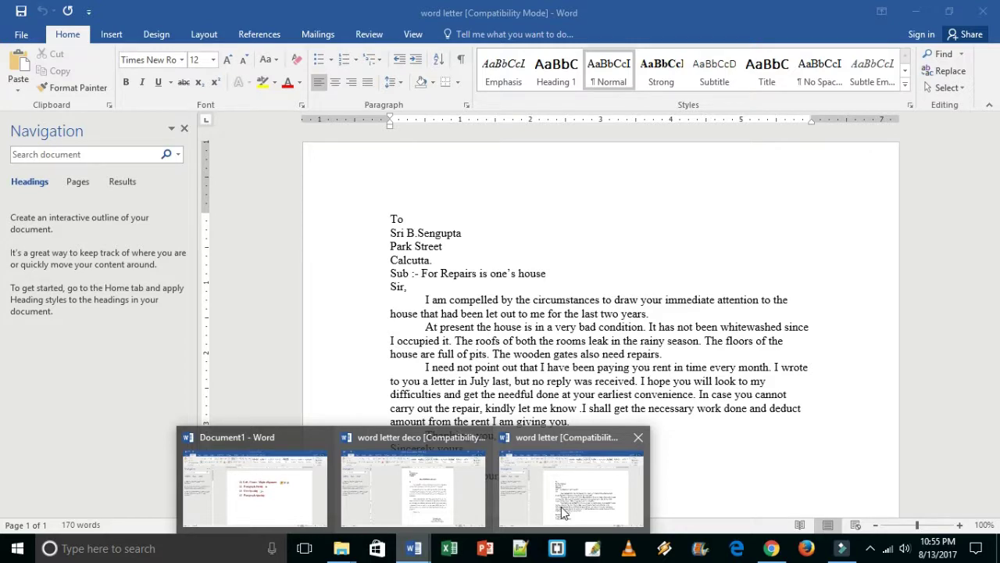
From the plain letter's window, create Document3 from the Blank document template.
left_click(561, 506)
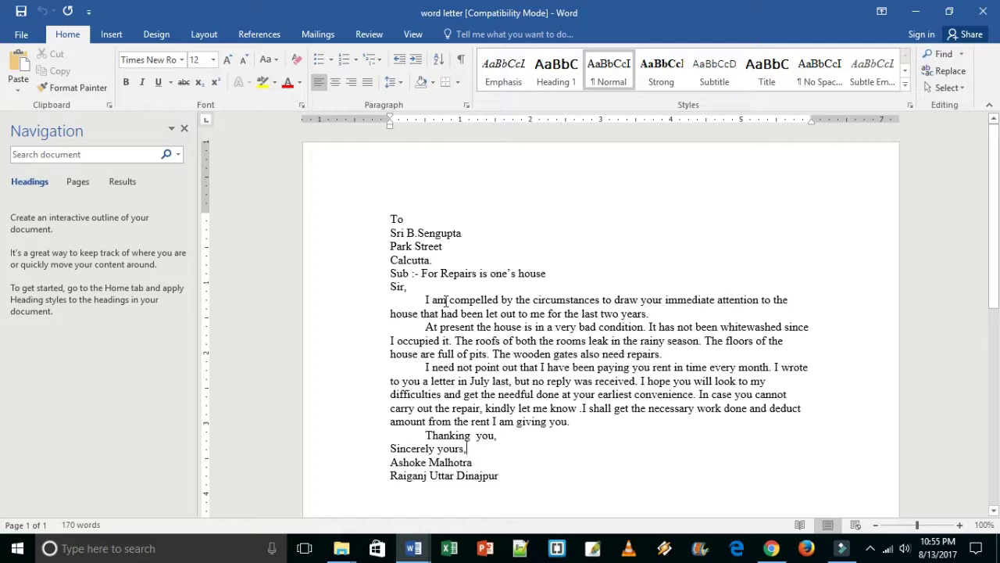
left_click(21, 36)
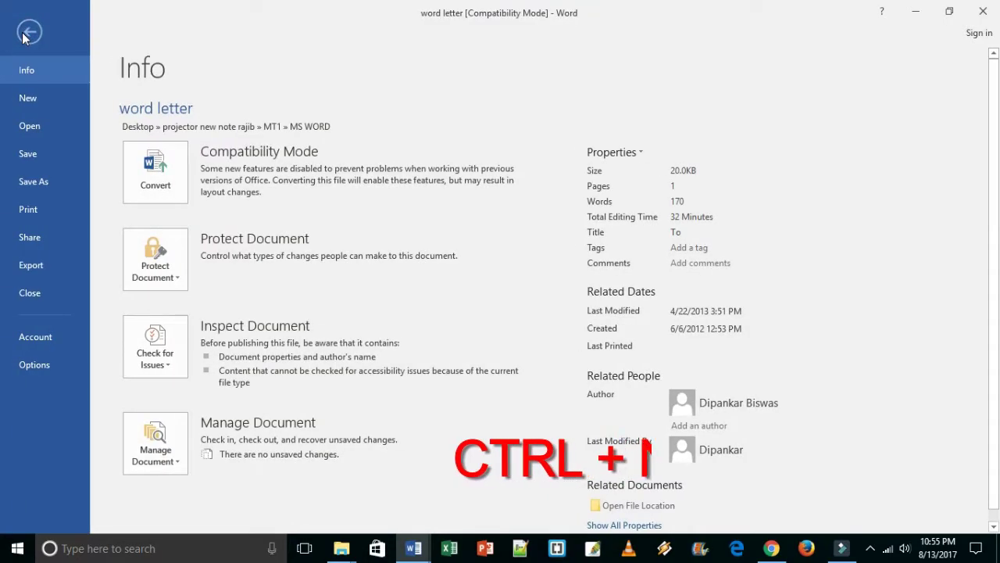
left_click(33, 100)
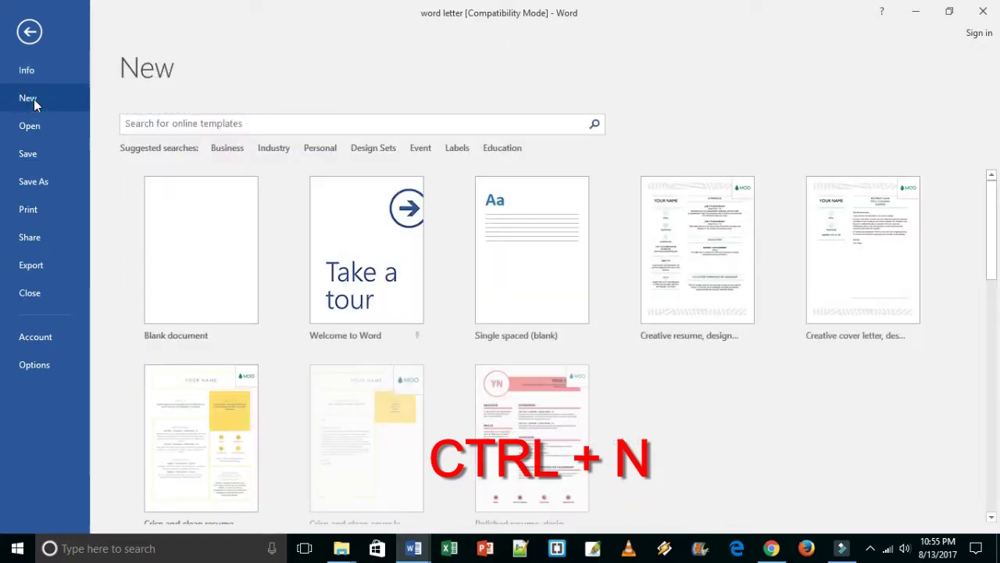
left_click(229, 254)
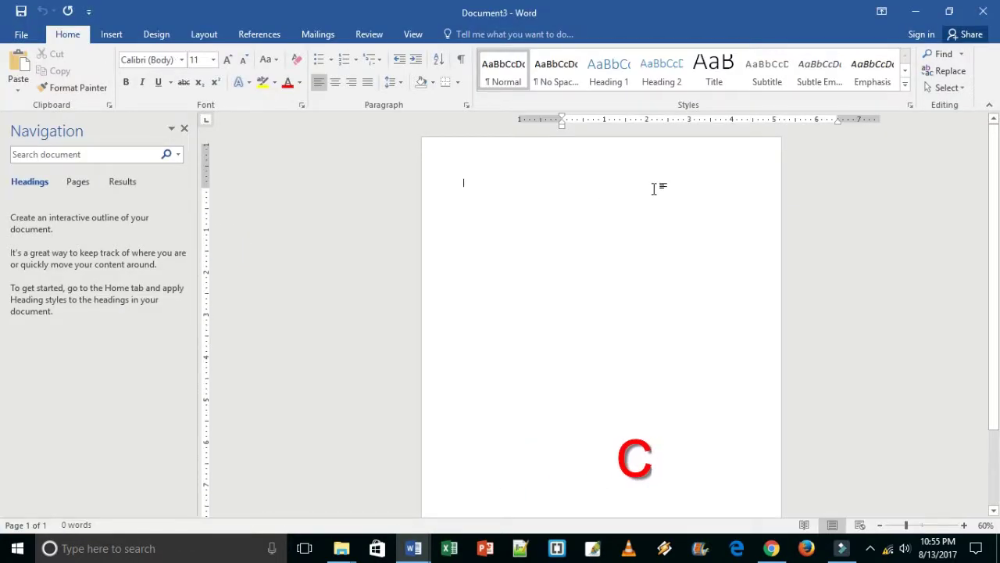
Type the practice heading: To, two address lines, a Sub line and Sir,.
left_click_drag(908, 525, 917, 525)
type("T")
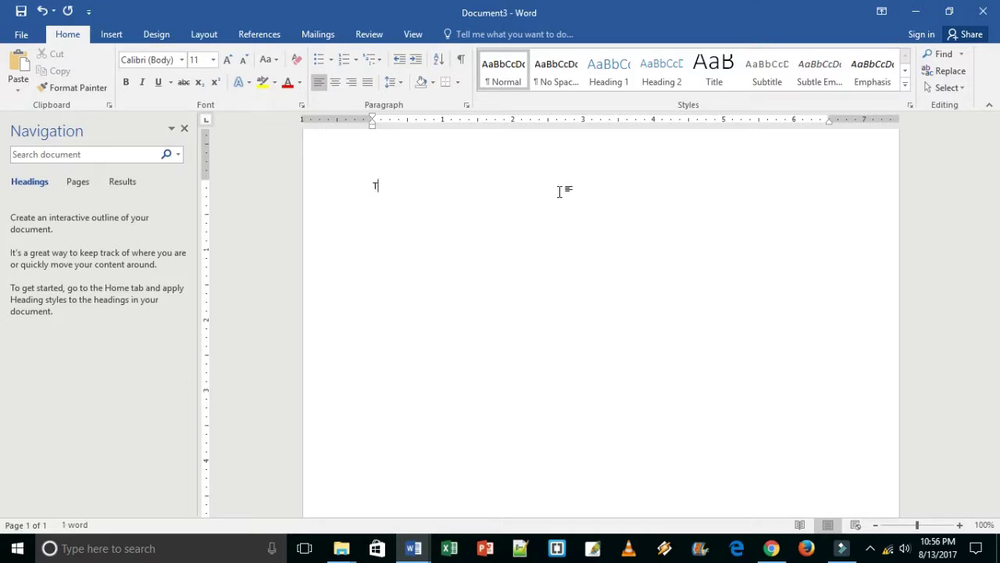
type("o")
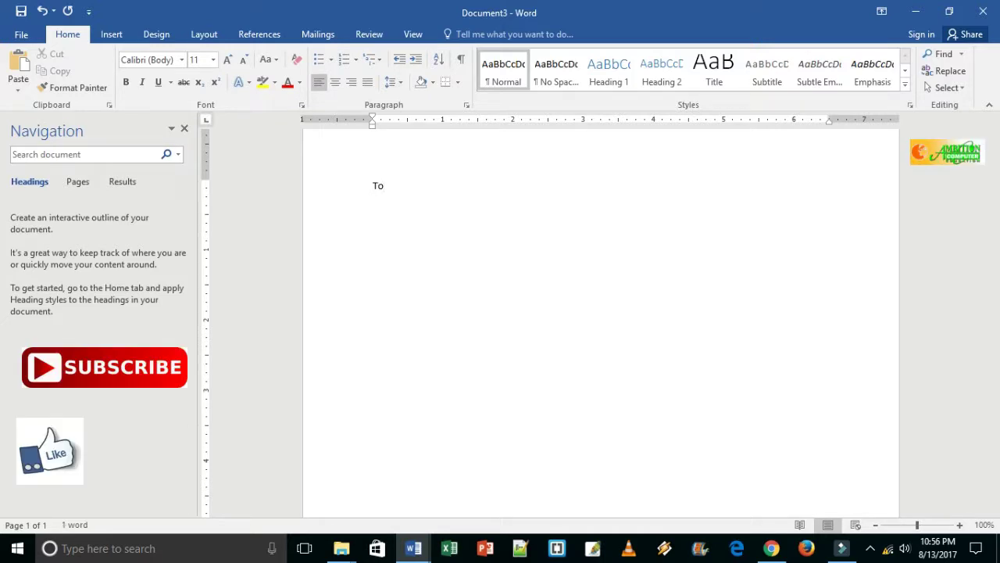
key("Return")
type("A .sdghfjkd Kjhdsfkjhdf kjdfh Sub : hgd jkdsg jhdg dshfg Sir,")
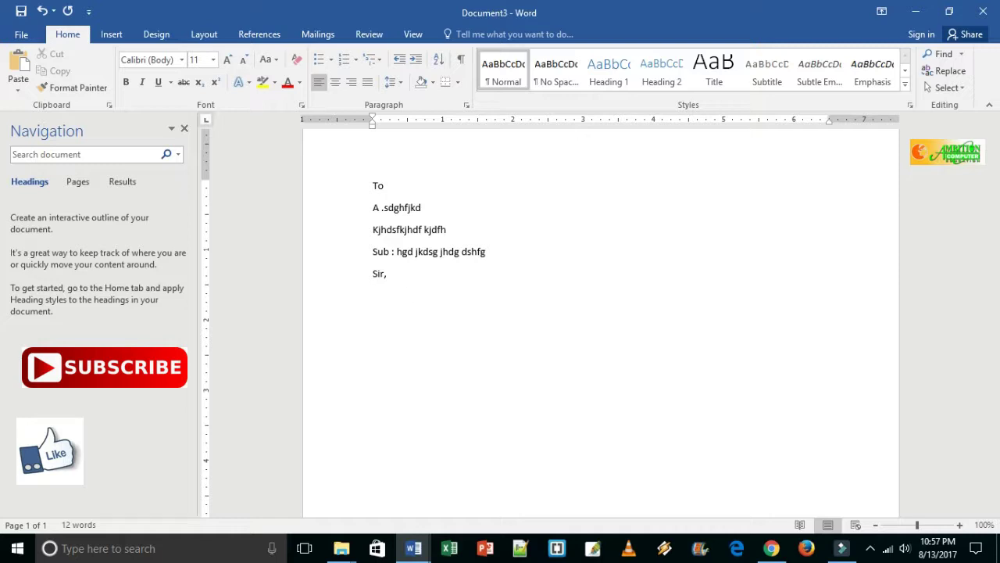
Type two practice paragraphs and start a Tab-indented third paragraph.
type("Fdsjhg jshdf j fhgdf jhgf jhfd jhsf jhs jhsdg sfjhgjhfds jhgfjhgf jhsdf jhsf jhd jhsdf jhfg jhsfdghgf jfdh ")
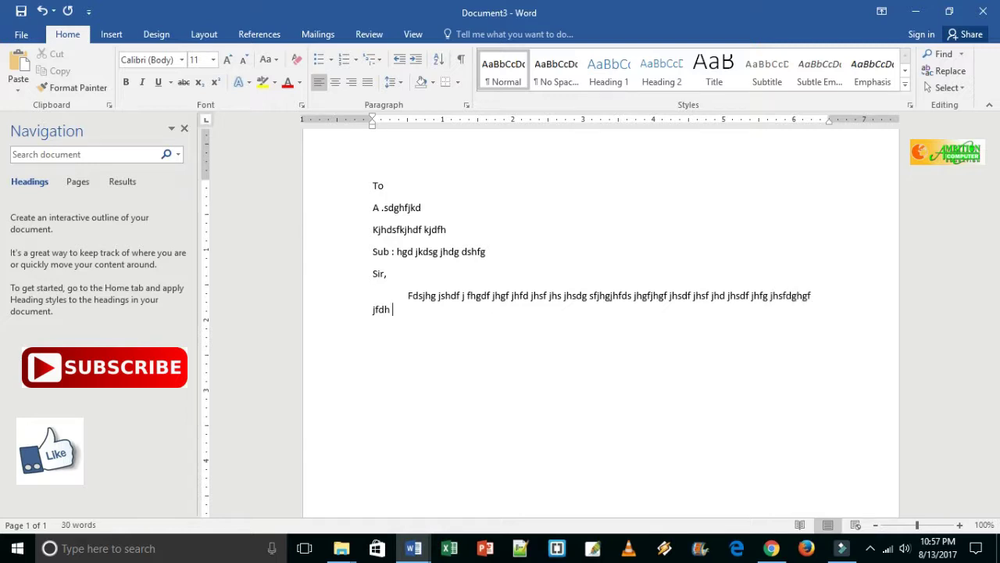
type("jhdfgjhdg")
type(" jhgjhg jhfg jhgjhgf.")
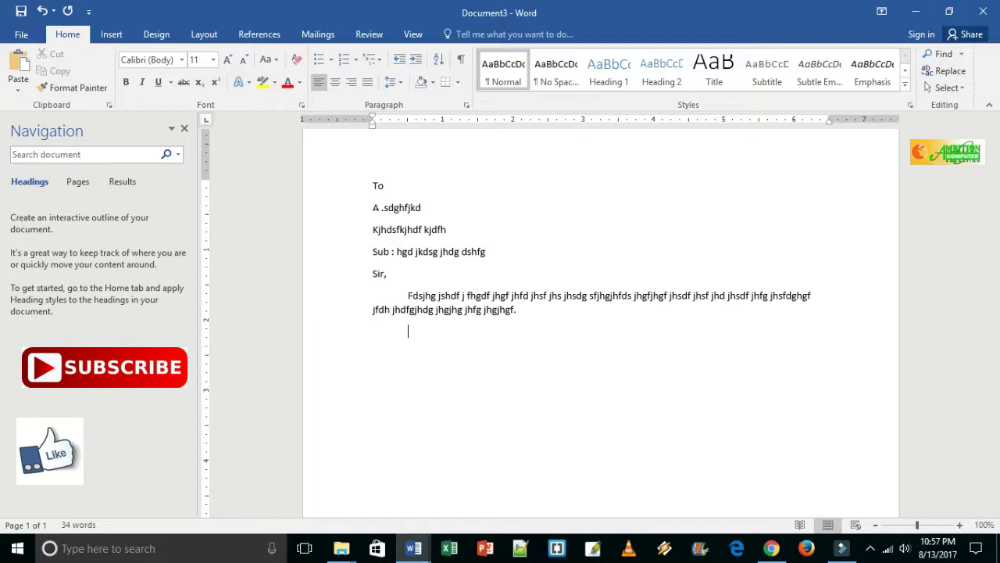
type("Jhdfg jhfdg jhdg jhfdg jhfdg jdhg jdfhg jhg jhg jhgjfhdg jhfdg jhg jhfdg jhfdg jfhg jfhdgjhg jdf jfhg jfhdg jfhdg jhfg jhfdg fjhg fhjg jhgjhfdg jdfhghjgjhg fjh")
type("g jfdhg jfgh.")
key("Return")
key("Tab")
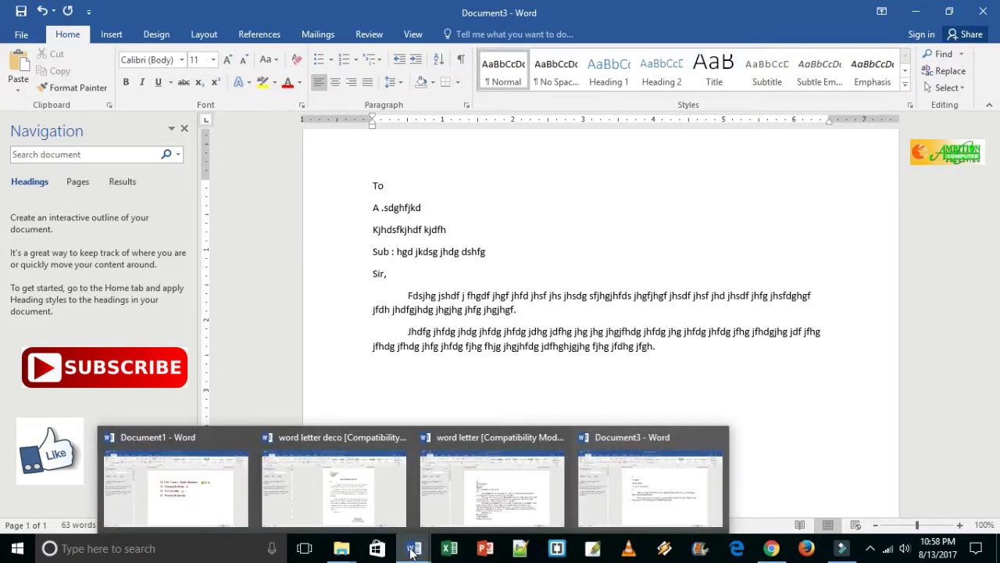
left_click(484, 506)
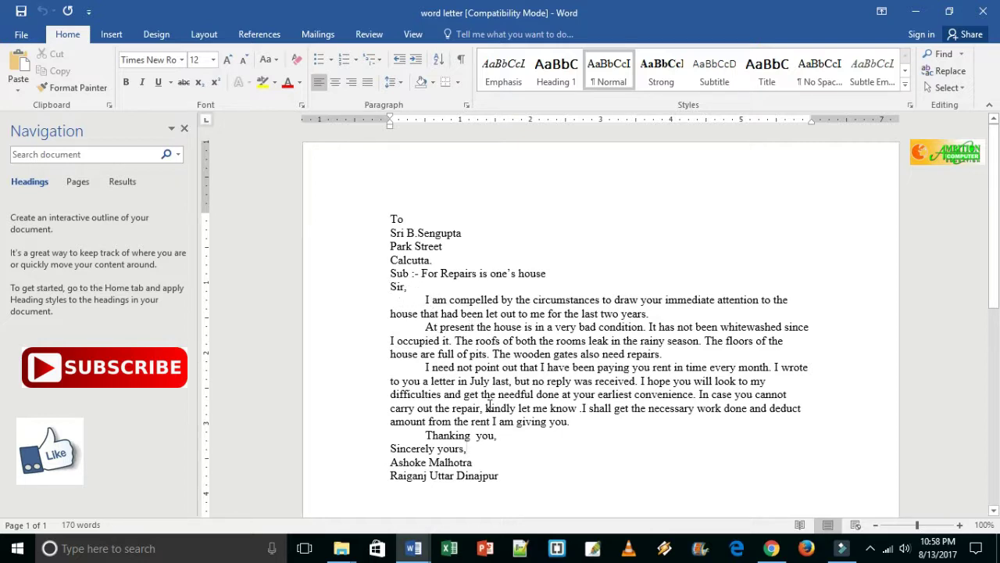
Select each body paragraph and the closing lines of the plain letter in turn, then deselect.
triple_click(426, 302)
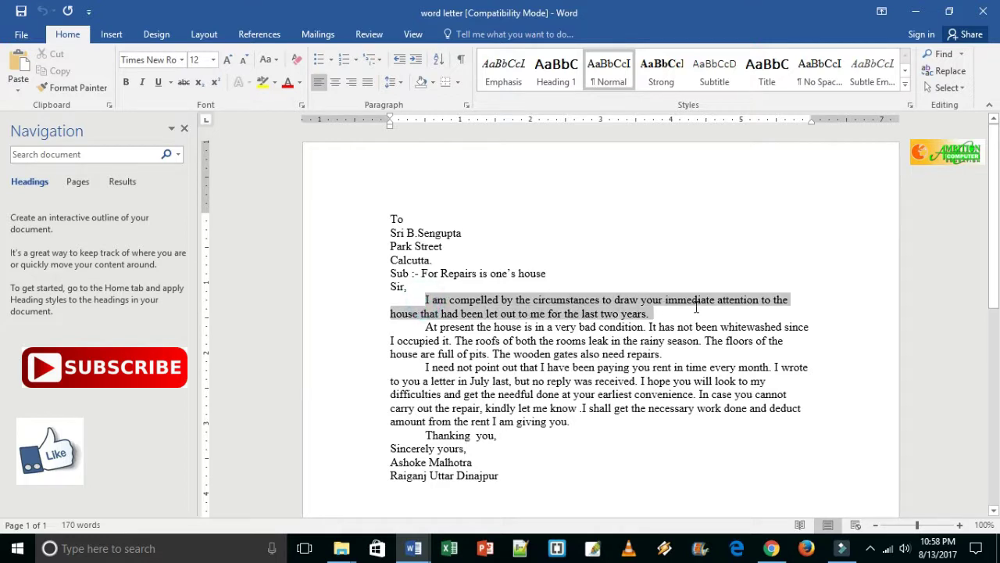
triple_click(426, 329)
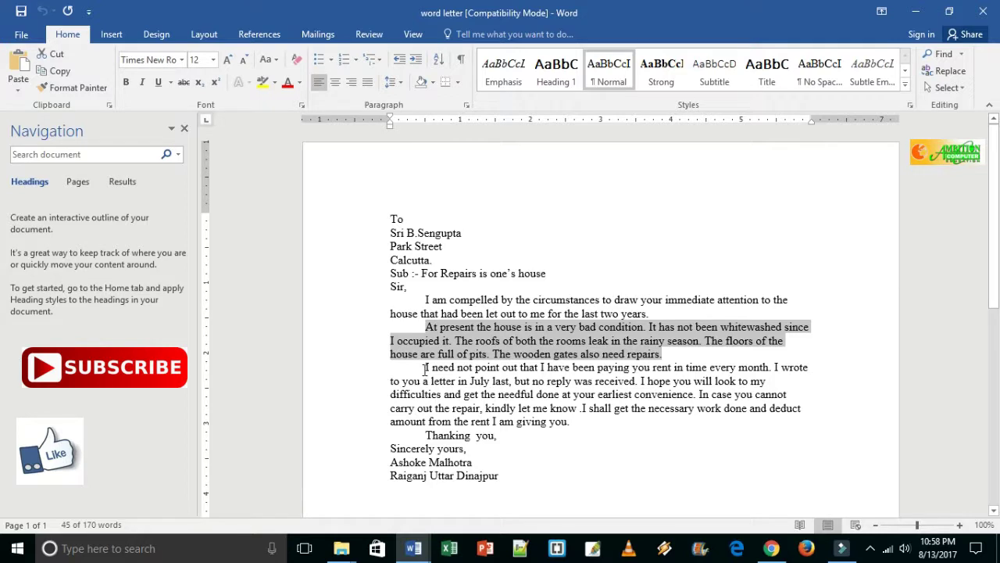
left_click_drag(425, 368, 592, 423)
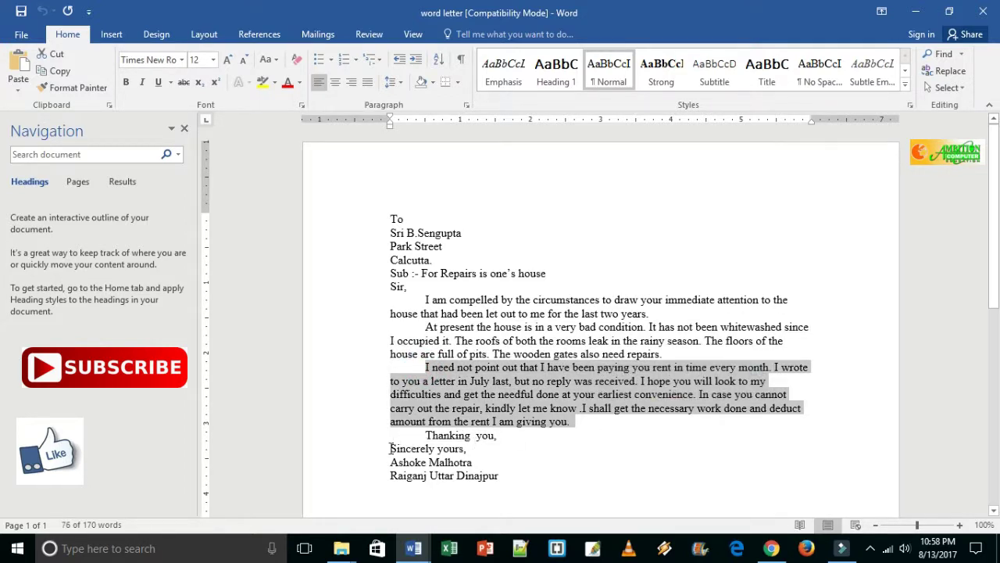
left_click_drag(386, 450, 524, 482)
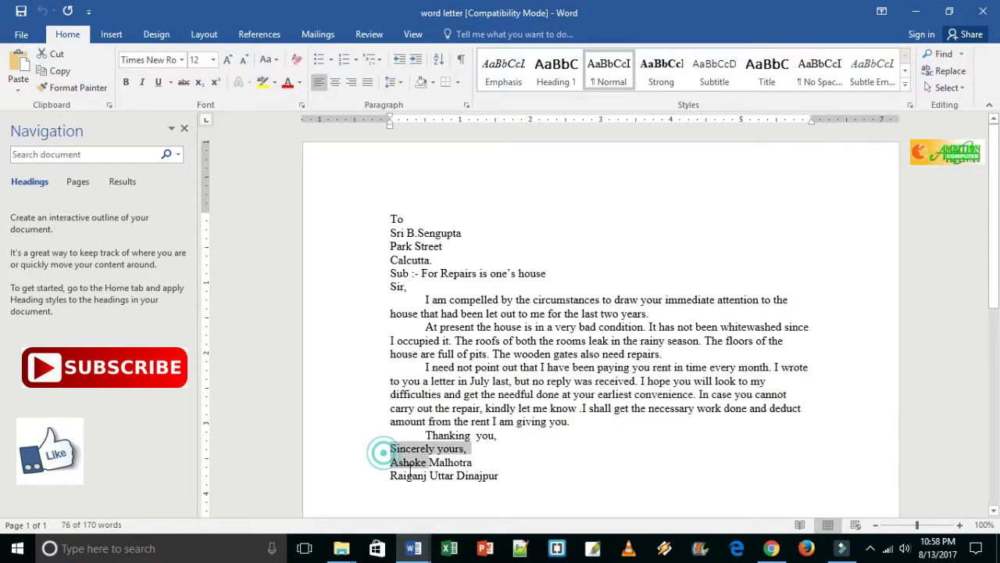
left_click(684, 232)
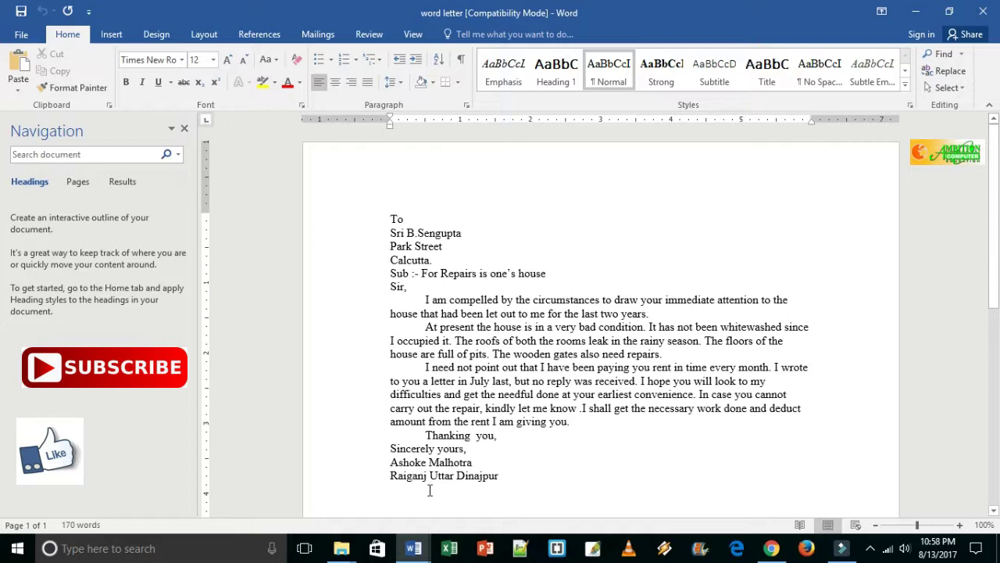
left_click(876, 524)
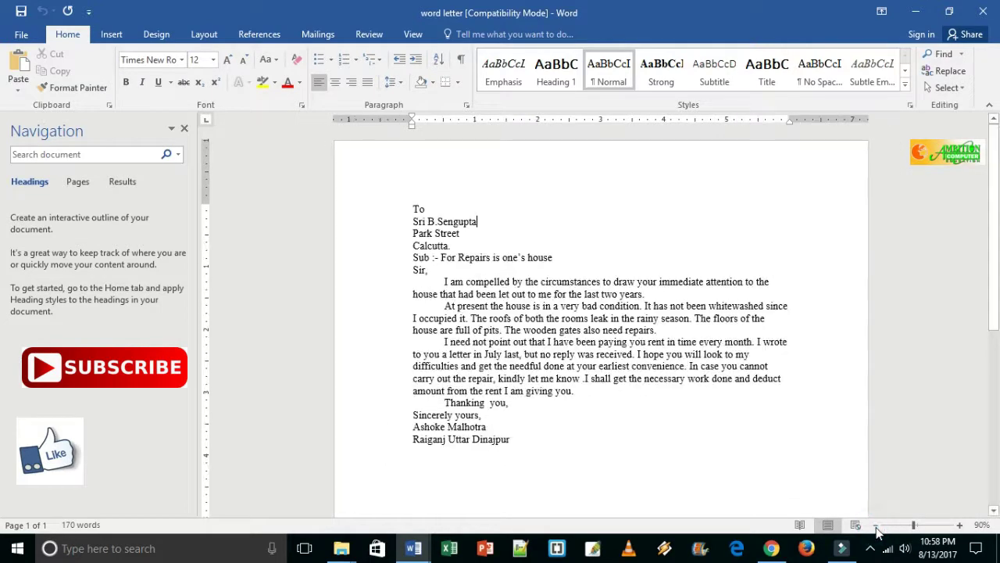
left_click(876, 526)
left_click(876, 526)
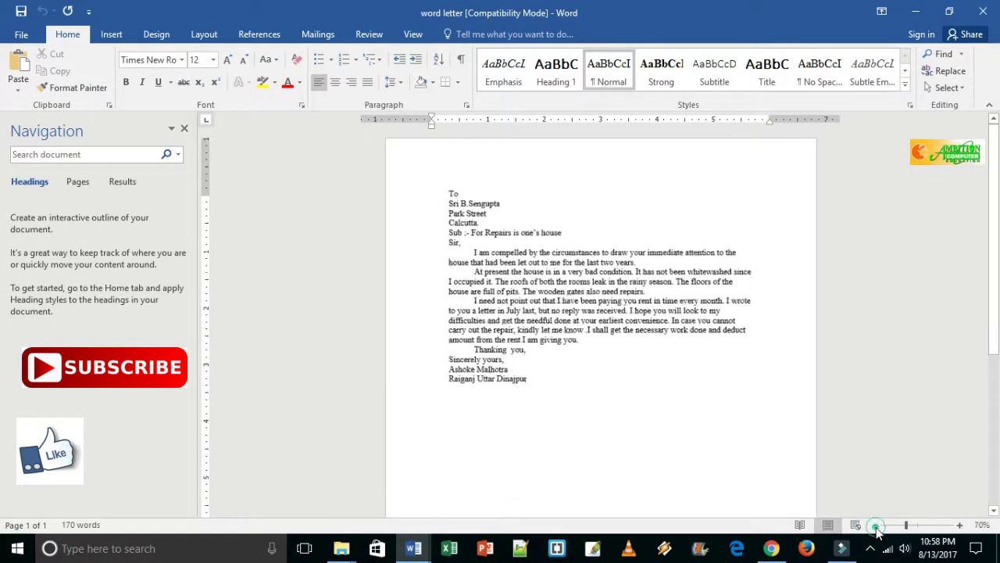
left_click(876, 526)
left_click(876, 526)
left_click(877, 526)
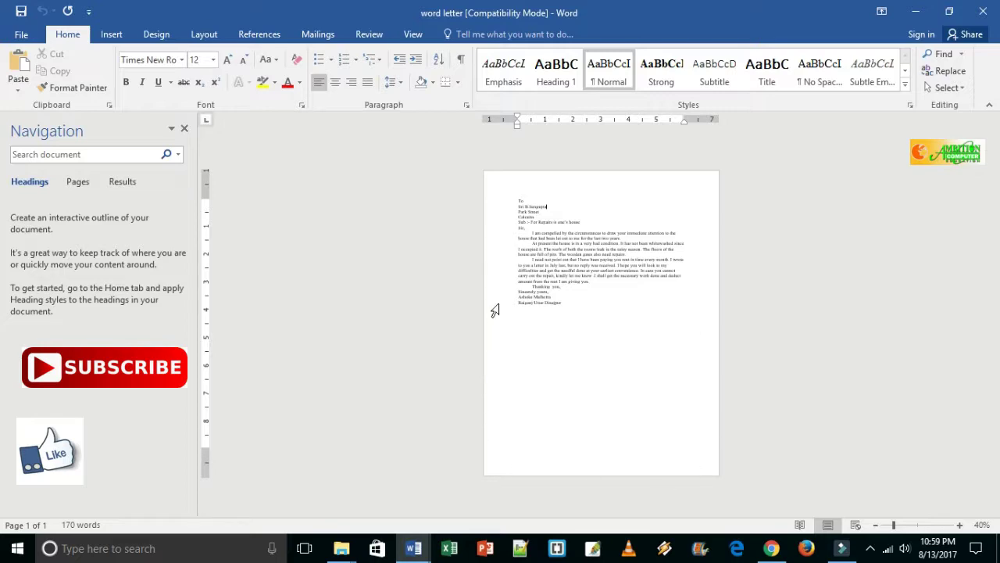
left_click(961, 526)
left_click(962, 525)
left_click(960, 526)
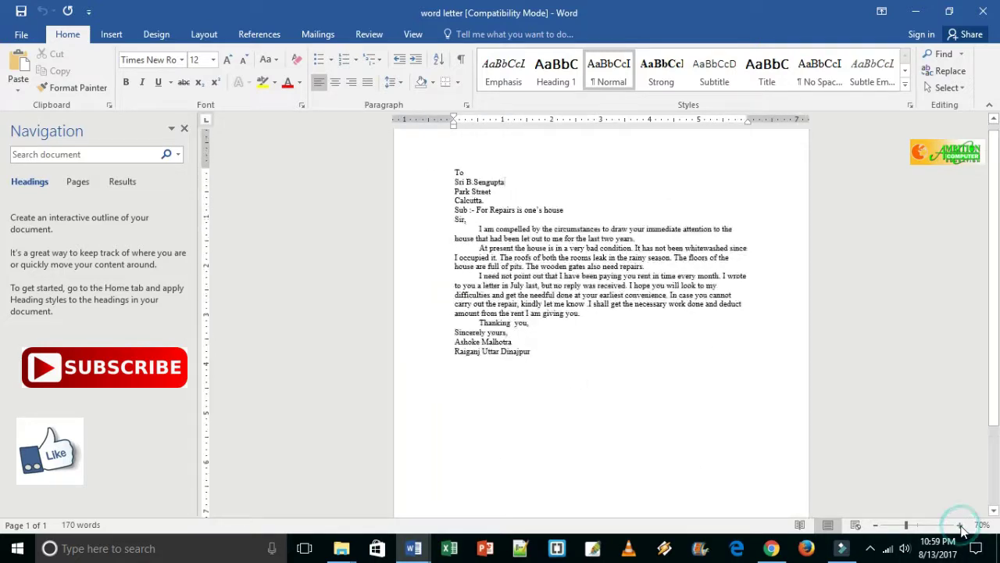
left_click(960, 525)
left_click(961, 525)
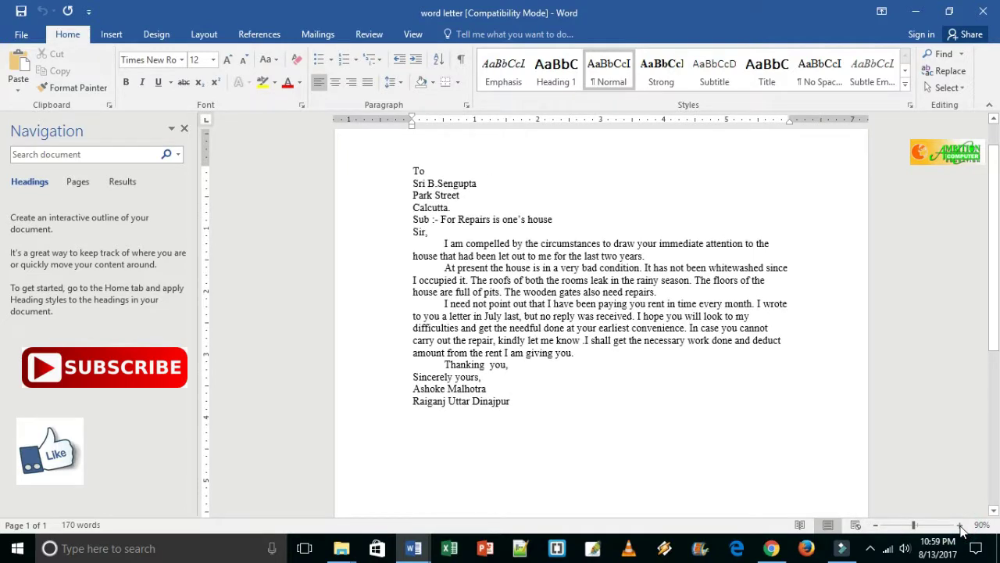
left_click(961, 526)
left_click(584, 318)
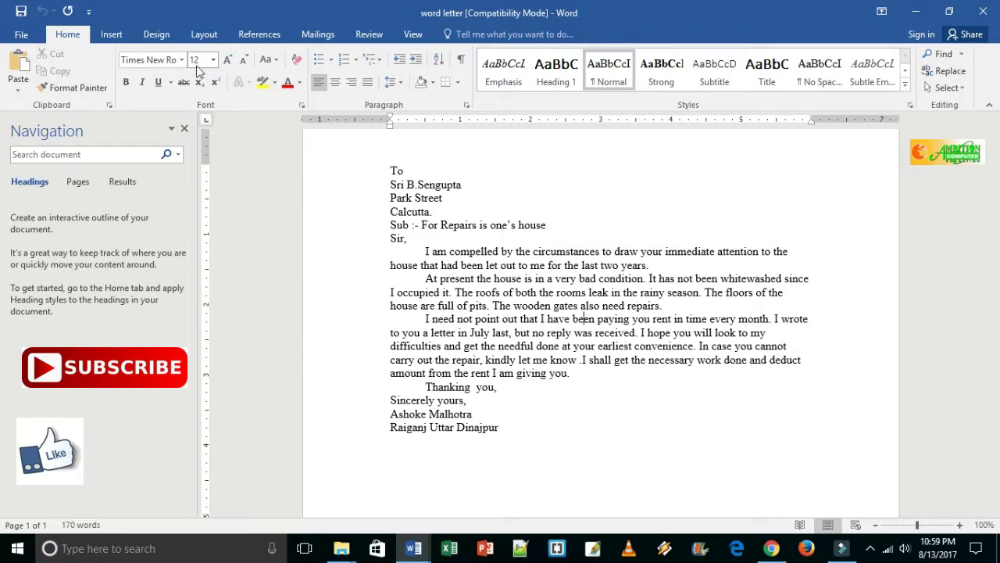
Enlarge the whole letter text to 14 pt.
left_click_drag(354, 170, 354, 444)
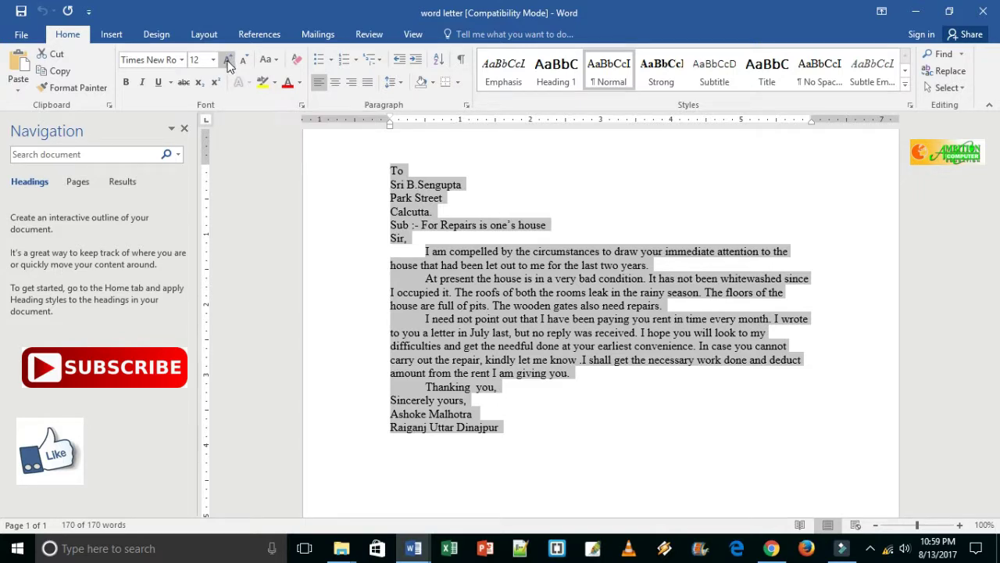
left_click(228, 61)
left_click(531, 305)
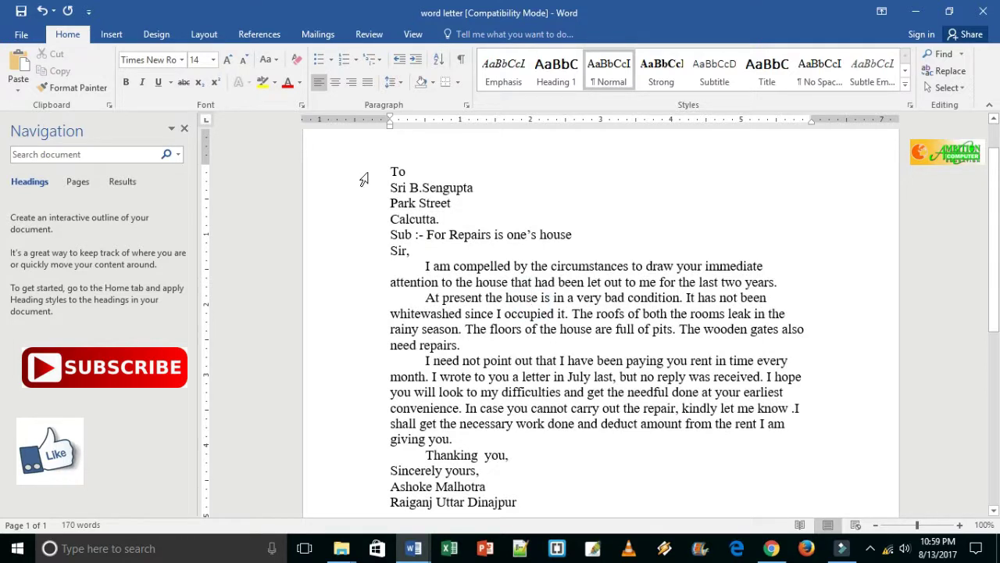
Make the address lines from To through Calcutta. bold.
left_click_drag(363, 178, 365, 221)
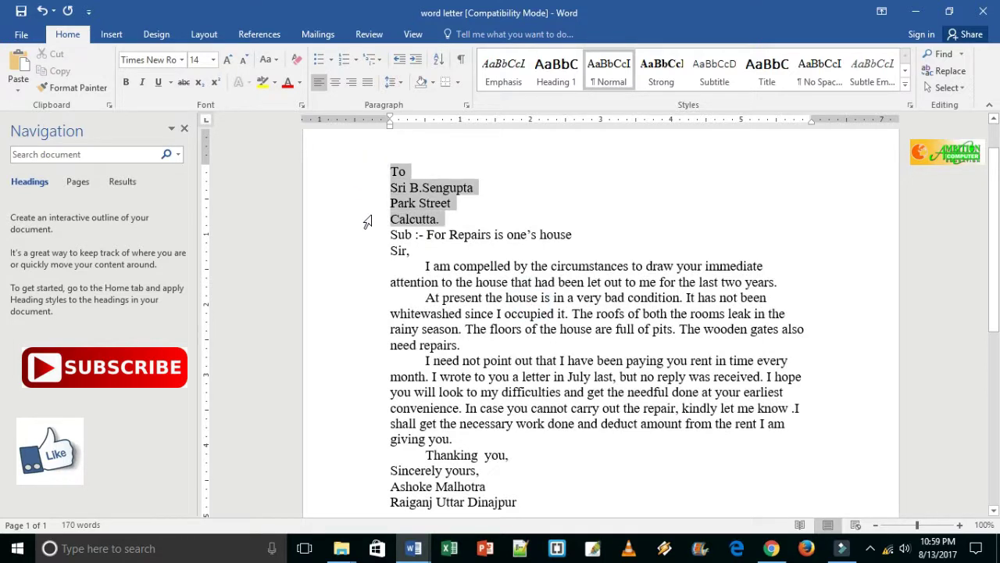
left_click(126, 82)
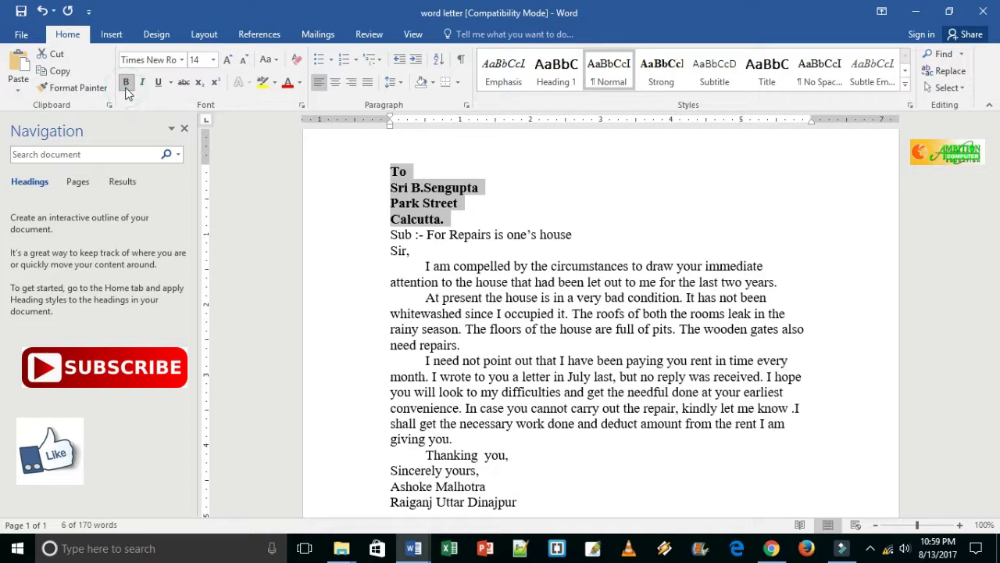
left_click(494, 268)
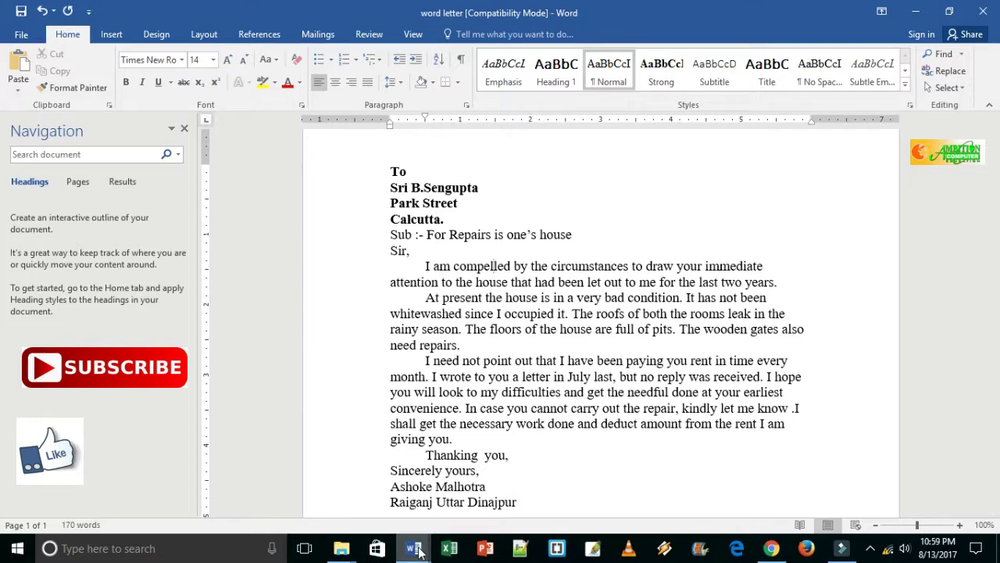
Check the decorated letter for reference, then return to the plain letter.
mouse_move(414, 548)
mouse_move(334, 488)
left_click(347, 493)
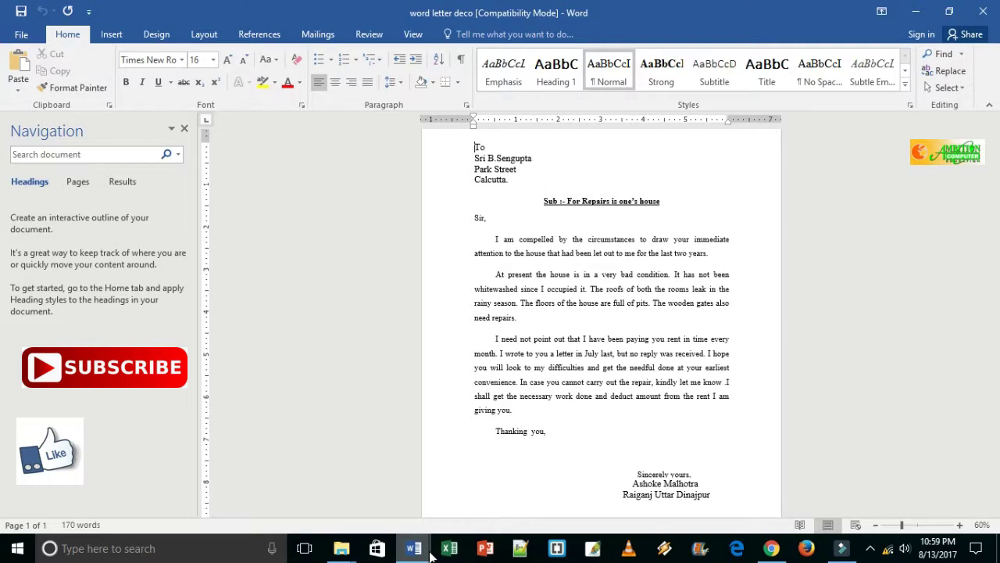
left_click(485, 504)
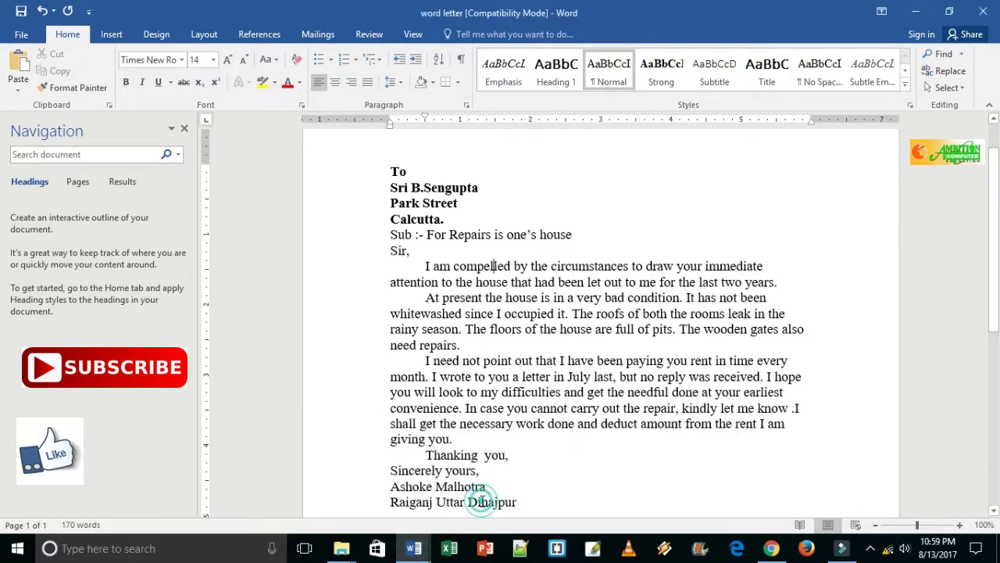
left_click(358, 250)
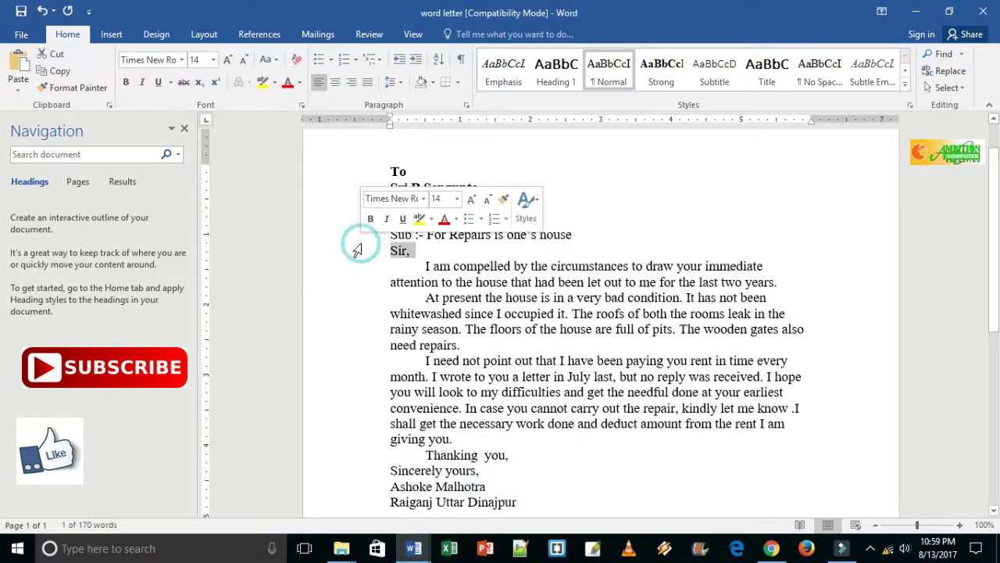
left_click(557, 275)
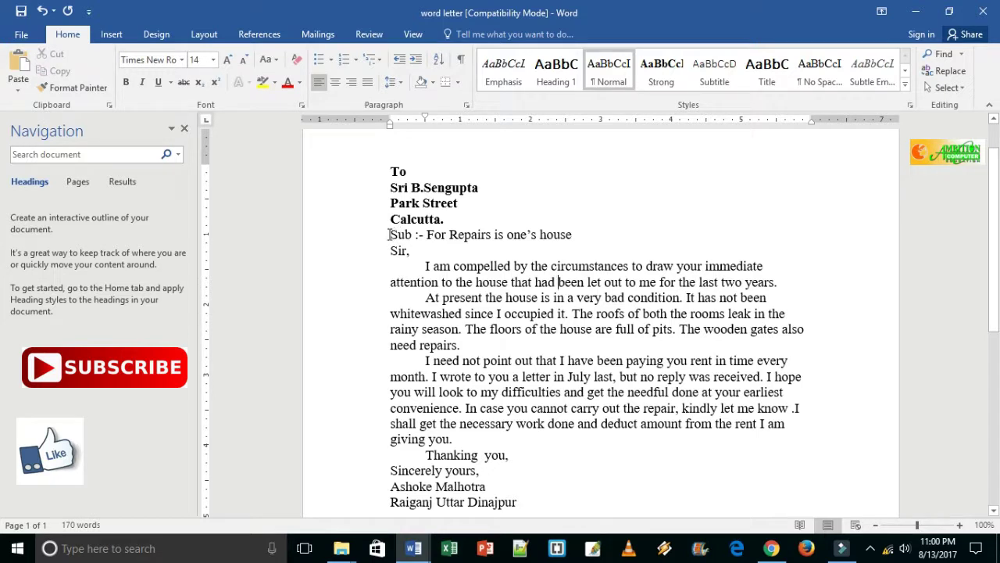
Center and underline the subject line 'Sub :- For Repairs is one's house'.
left_click_drag(389, 235, 564, 228)
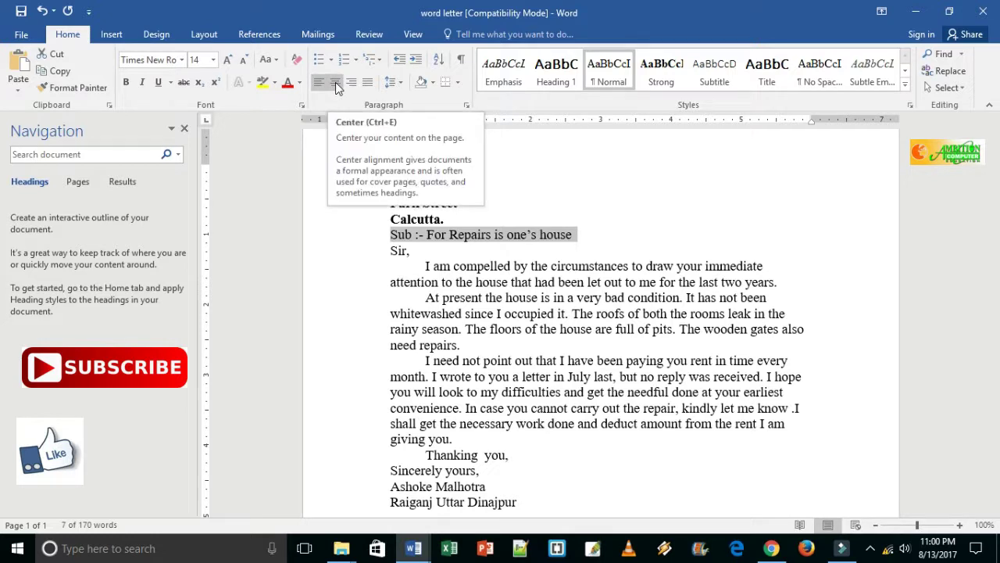
left_click(336, 84)
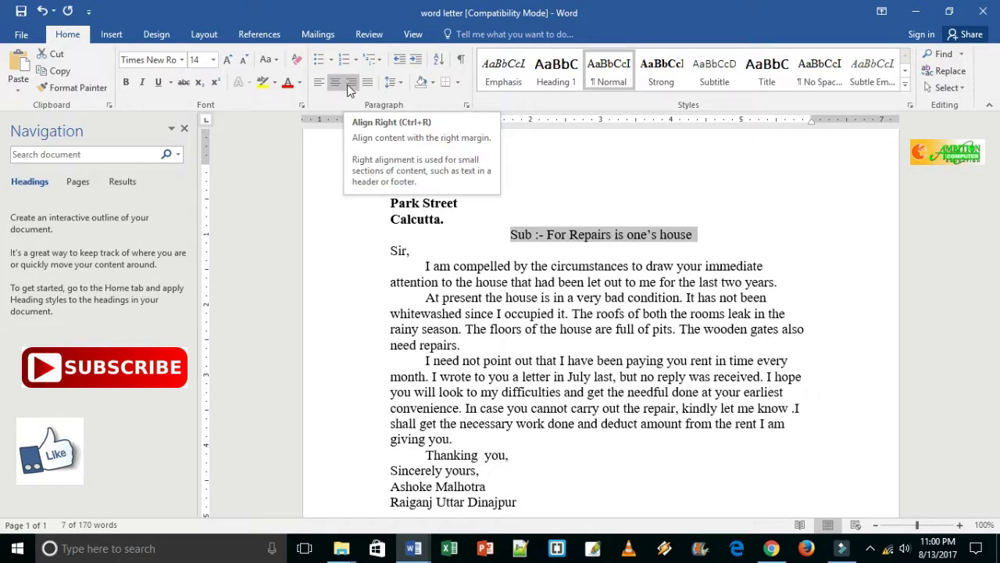
left_click(349, 84)
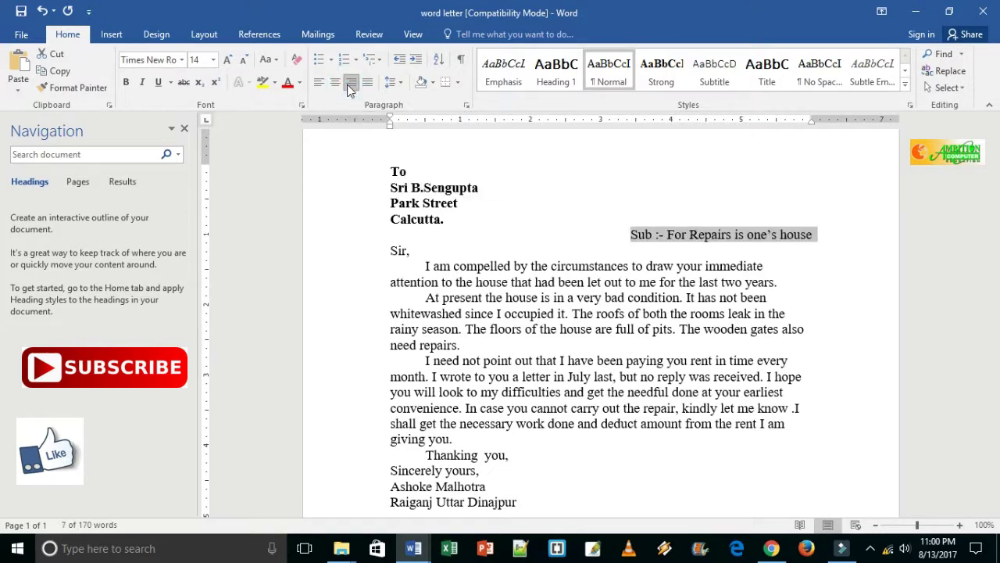
left_click(334, 84)
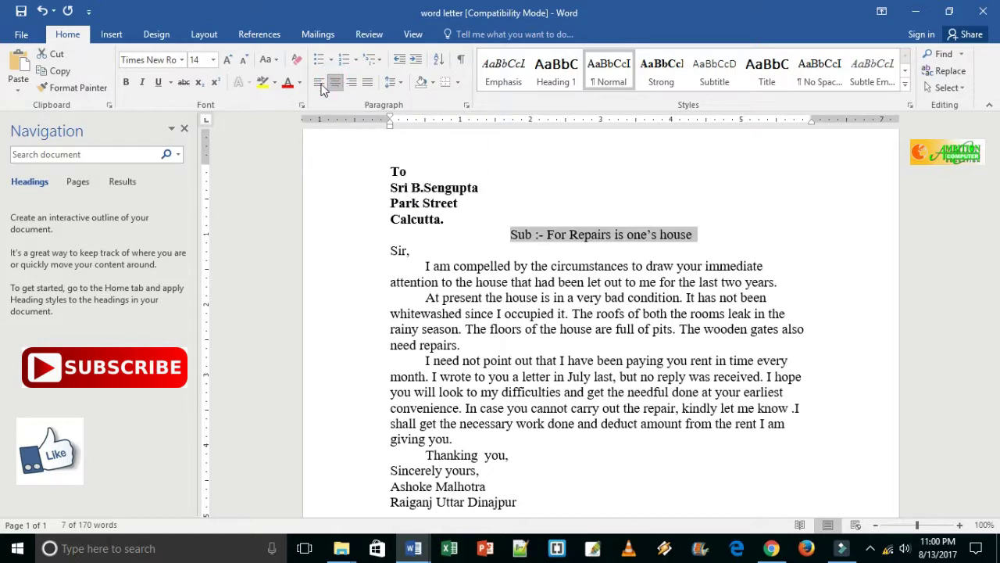
left_click(159, 83)
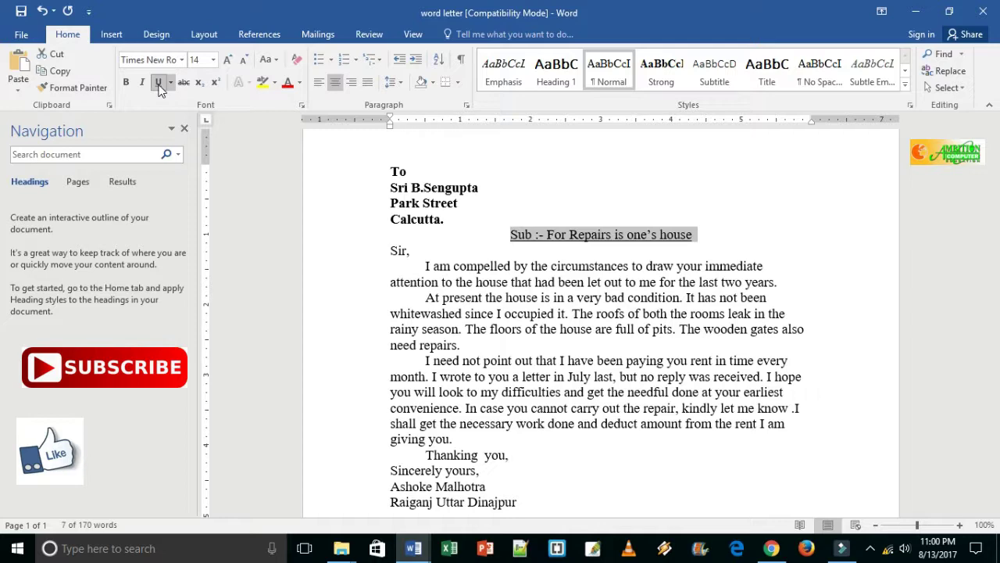
mouse_move(395, 262)
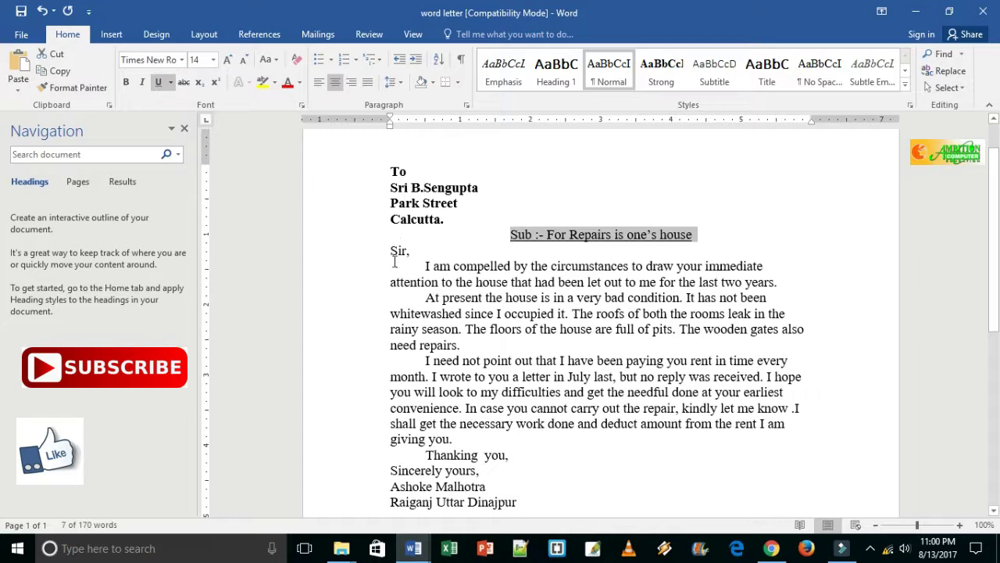
scroll(478, 324, "down", 1)
scroll(466, 317, "down", 1)
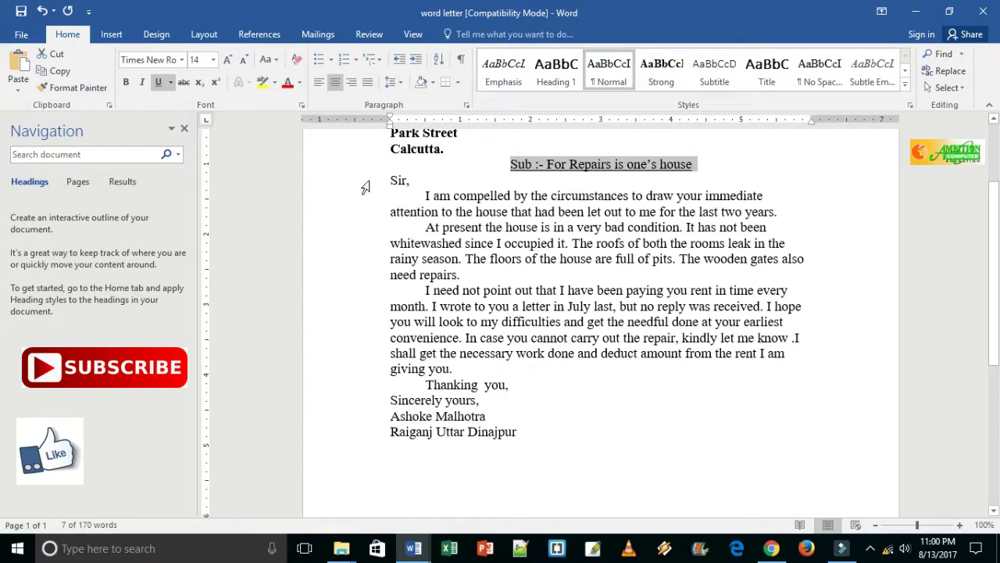
left_click(365, 187)
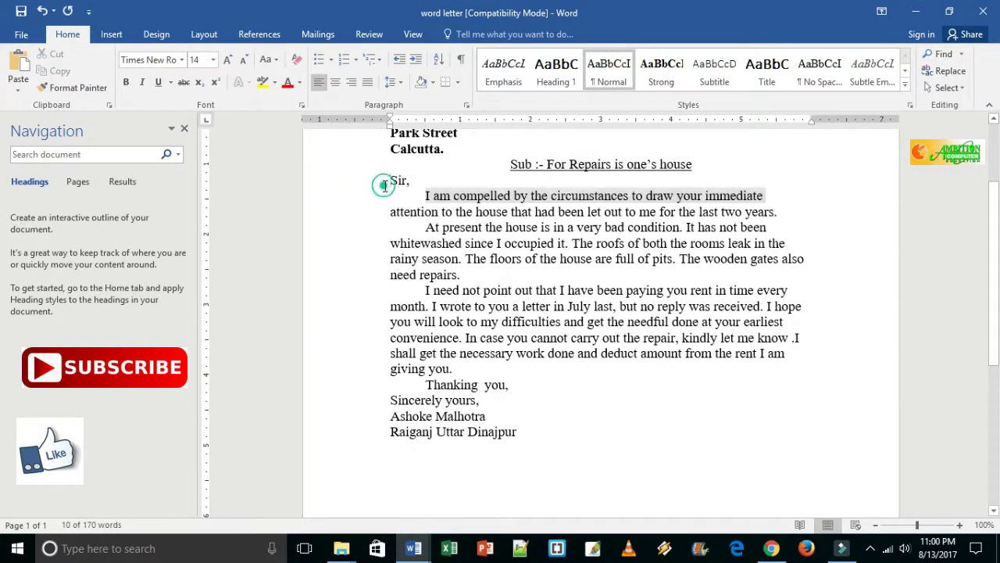
Select the body from 'Sir,' through 'Thanking you,' and justify it.
left_click_drag(390, 180, 521, 380)
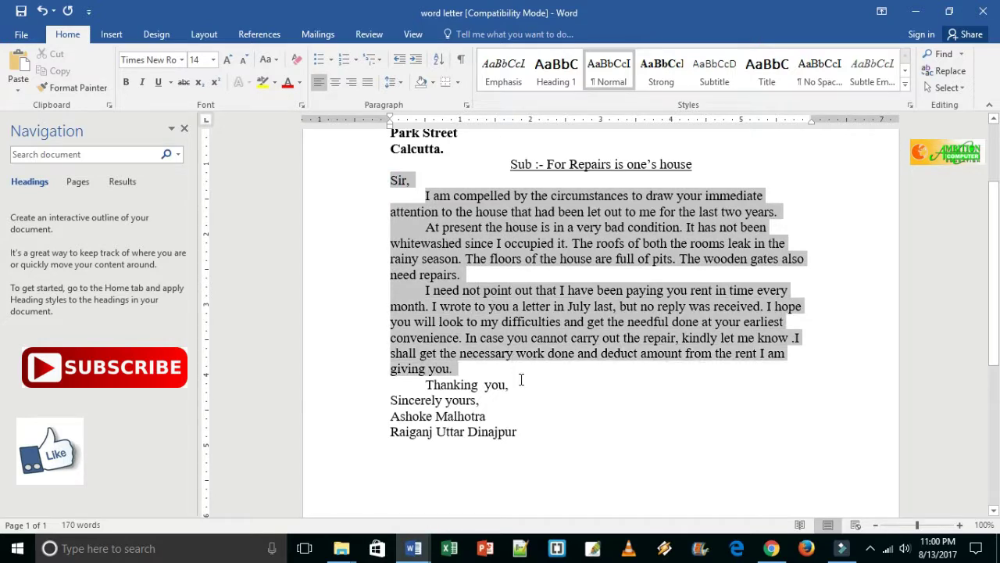
left_click_drag(521, 380, 524, 395)
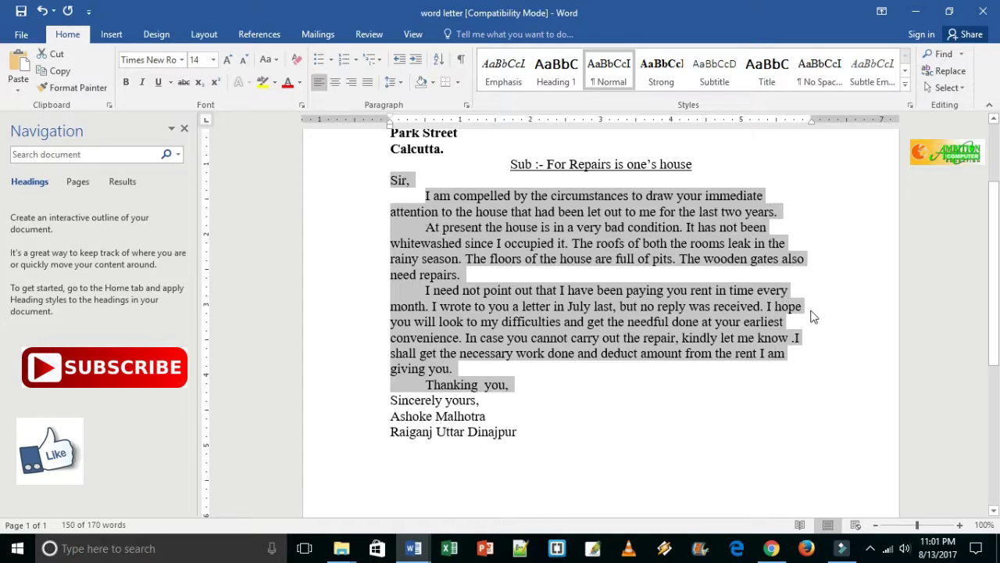
left_click_drag(811, 314, 420, 263)
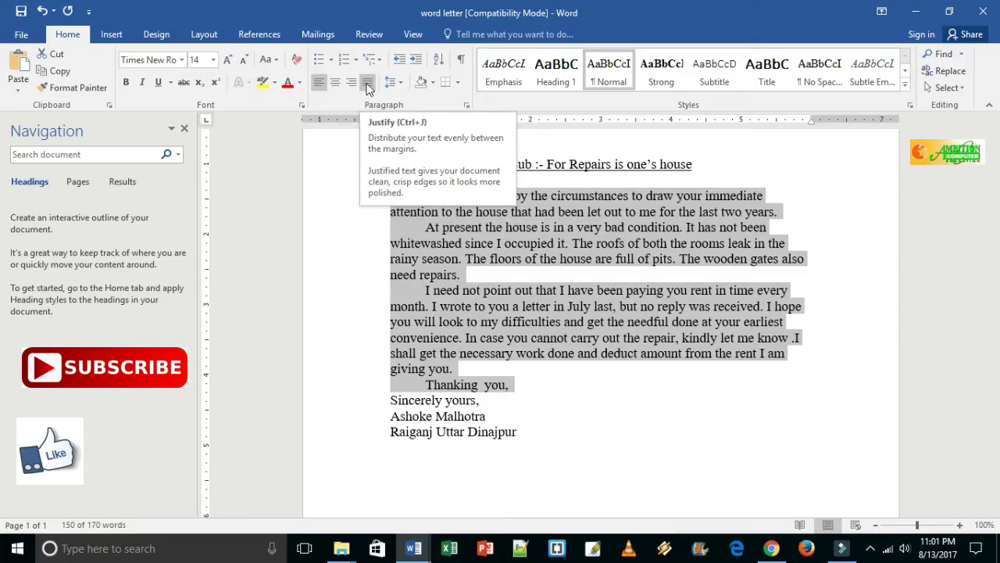
left_click(367, 83)
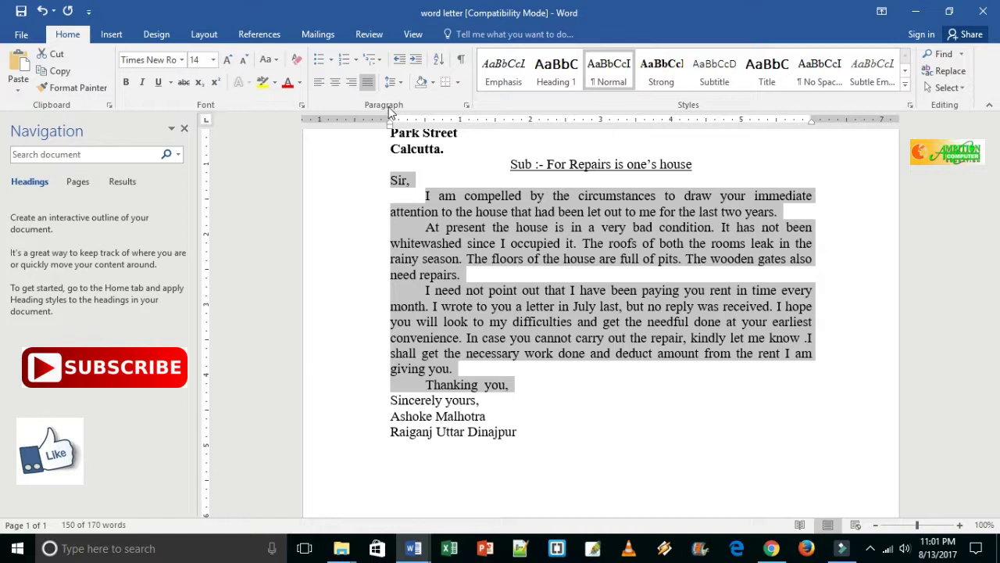
left_click(466, 104)
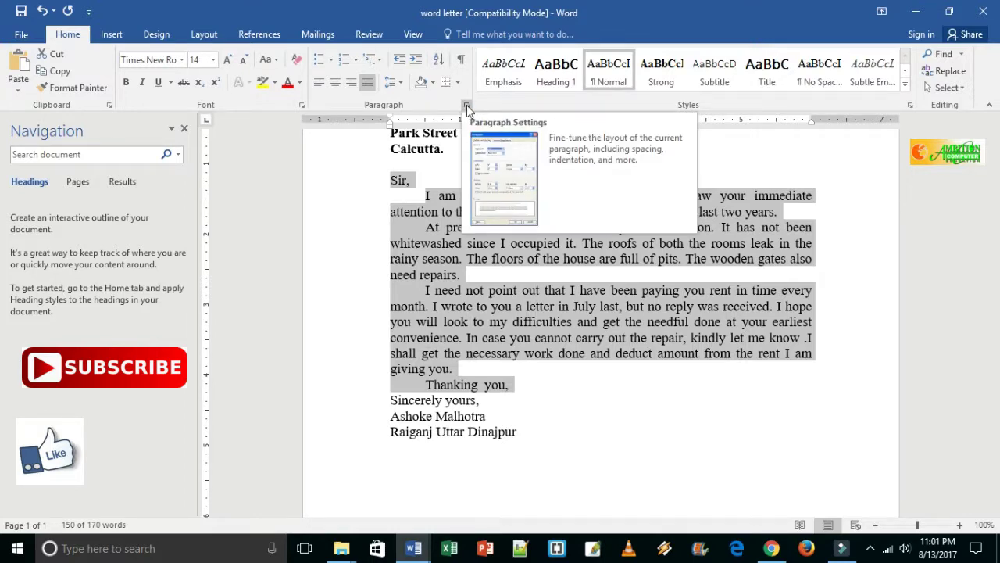
Give the body Justified alignment, 12 pt spacing before and after, and 1.5-line spacing.
left_click(466, 104)
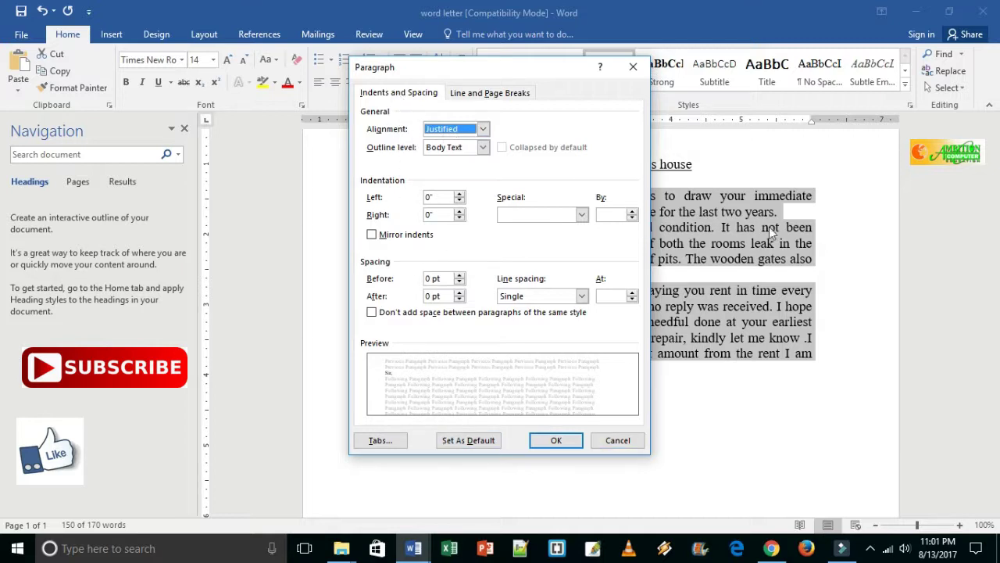
left_click(484, 131)
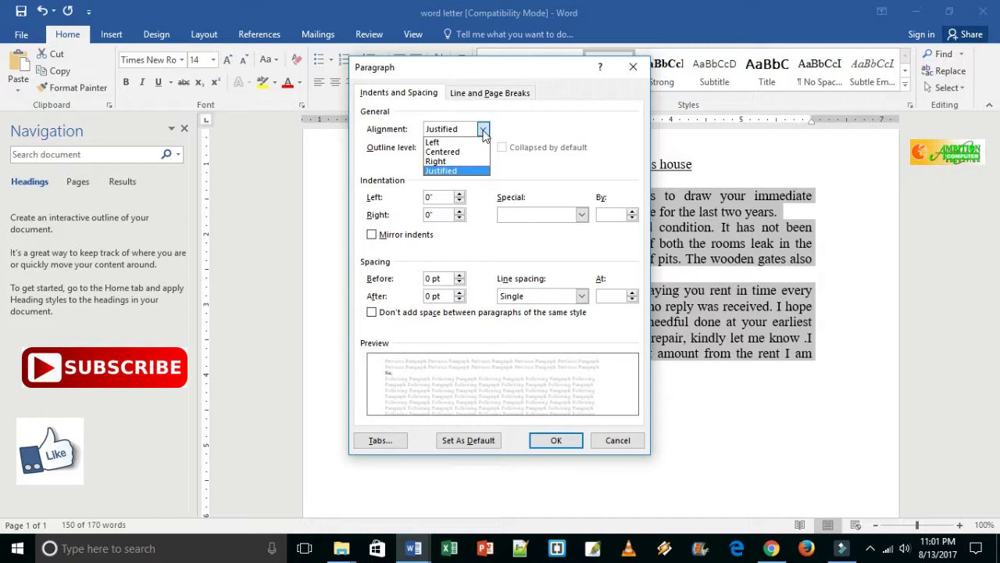
left_click(483, 131)
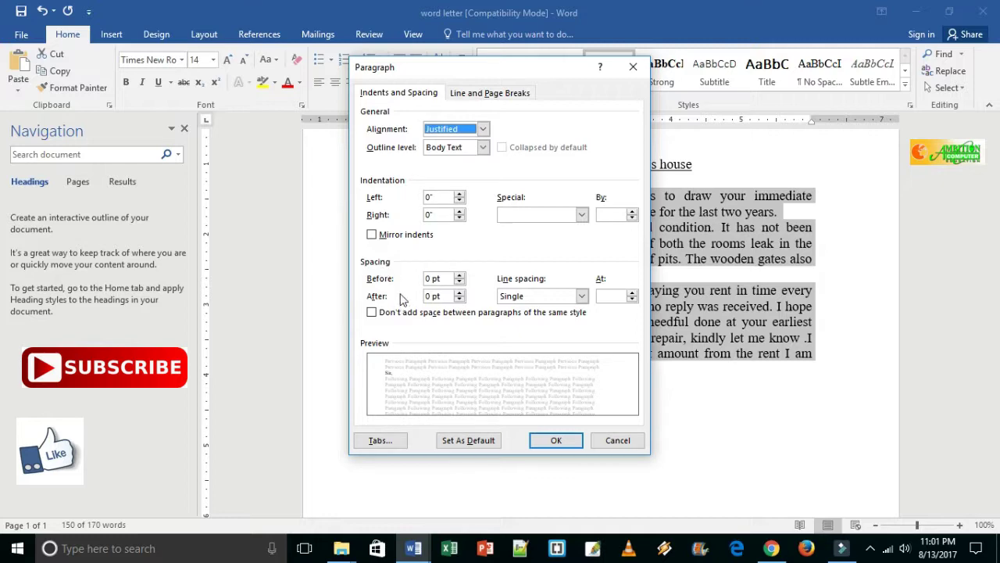
left_click_drag(479, 70, 346, 113)
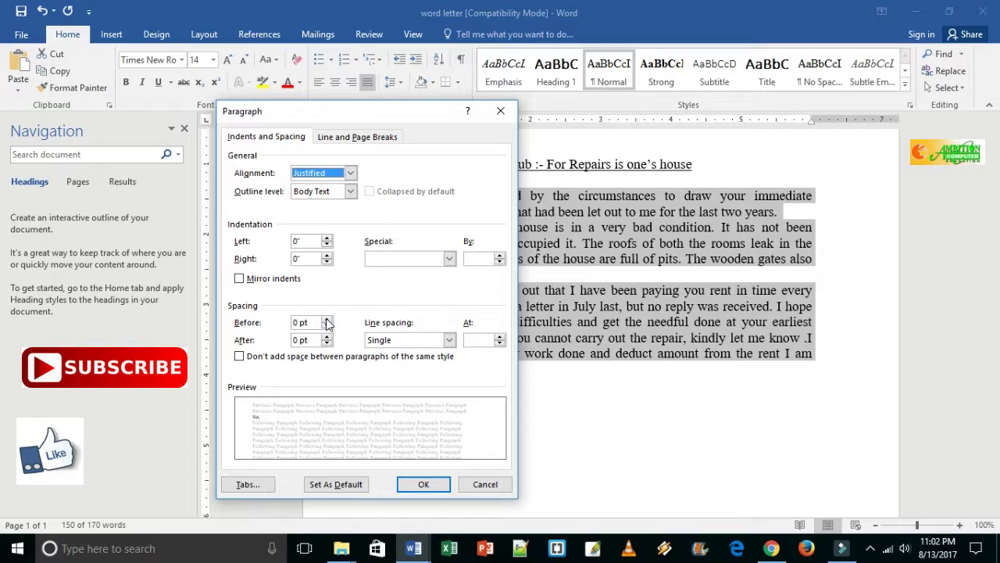
left_click(326, 319)
left_click(327, 319)
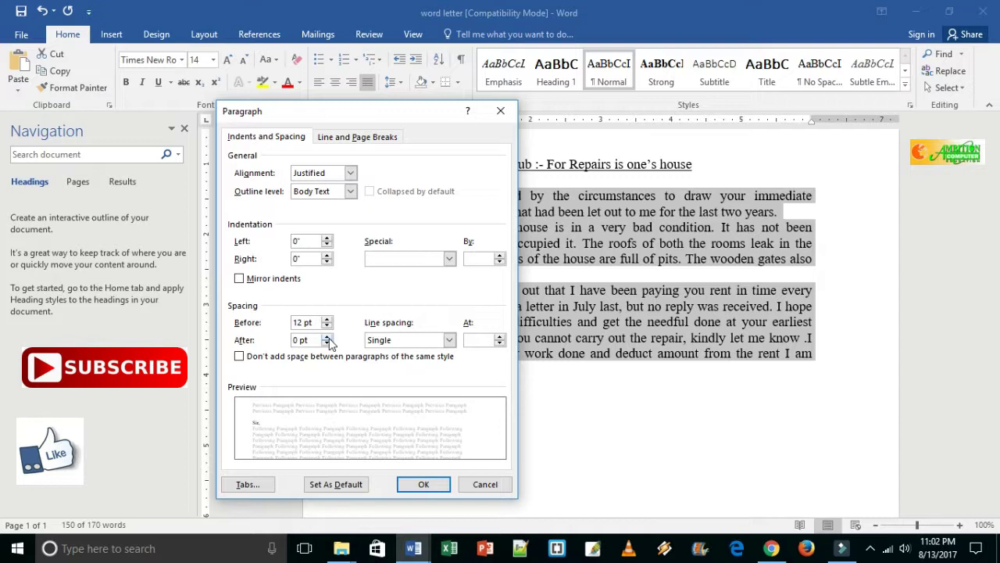
left_click(328, 338)
left_click(328, 338)
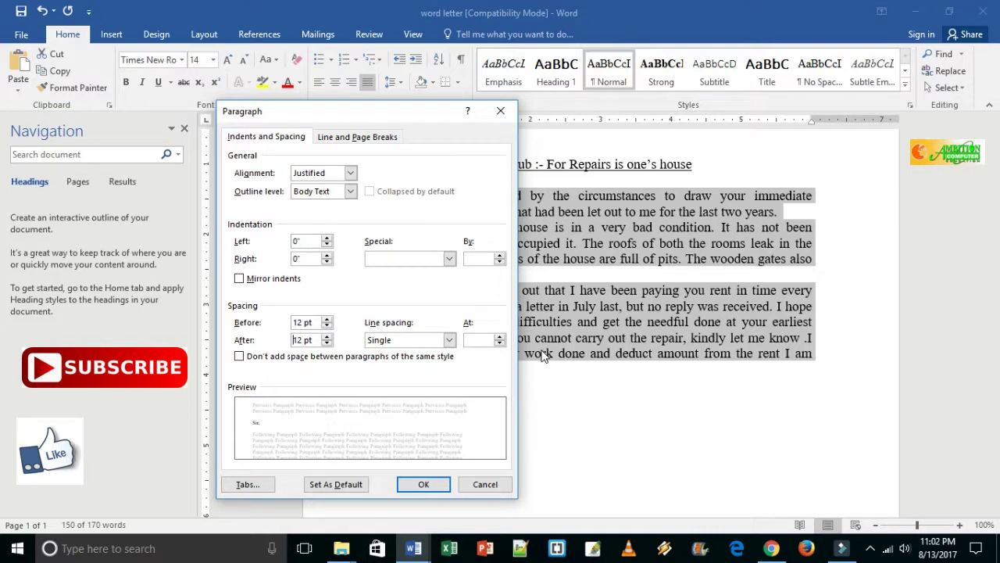
left_click(450, 341)
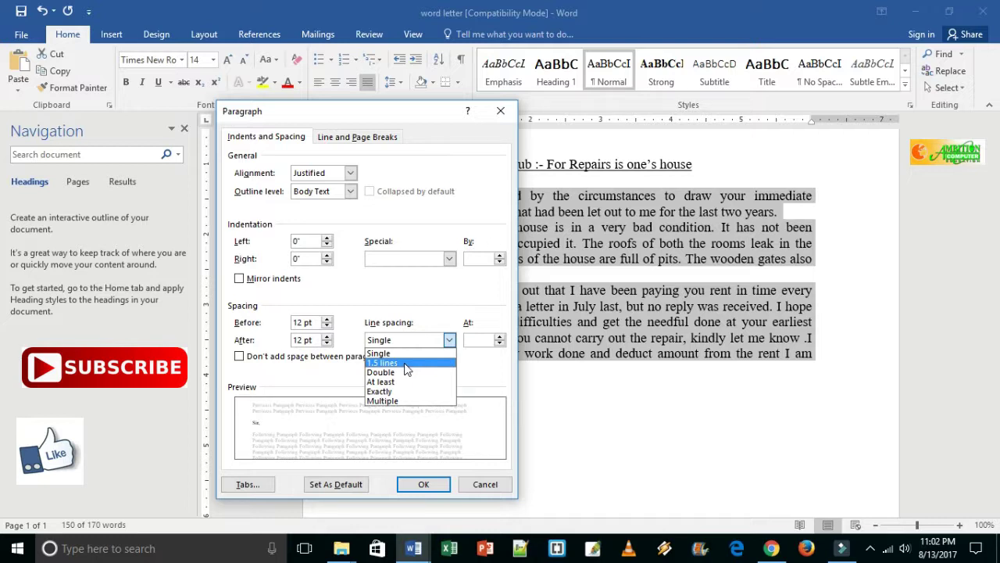
left_click(406, 364)
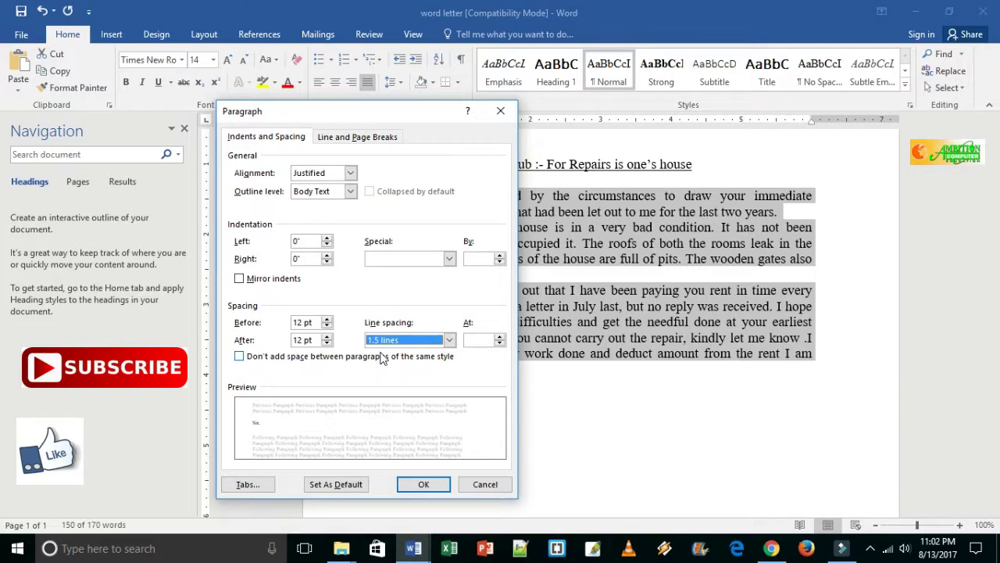
left_click(426, 485)
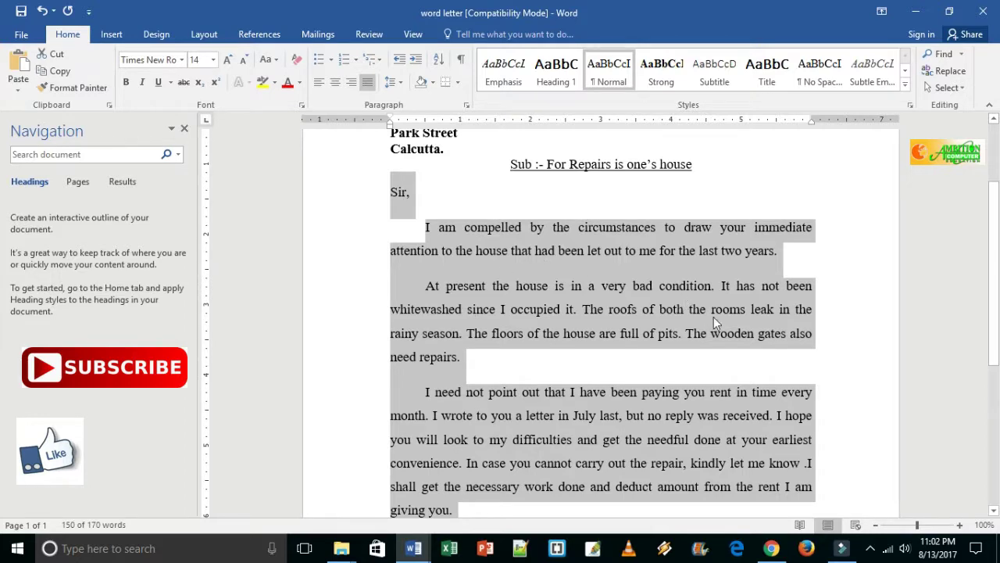
Indent the three signature lines toward the right margin with several Tabs.
scroll(715, 318, "down", 3)
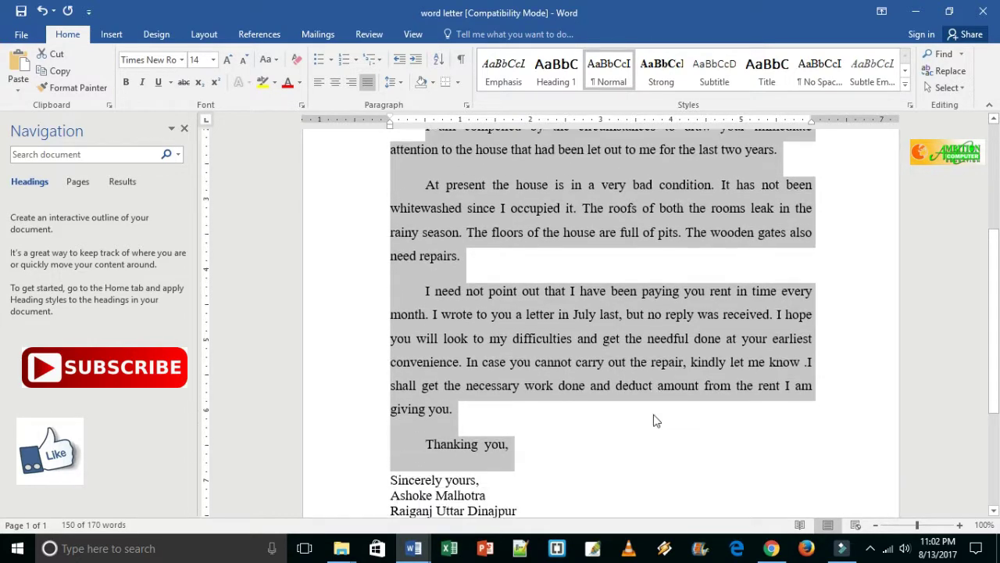
scroll(656, 421, "up", 3)
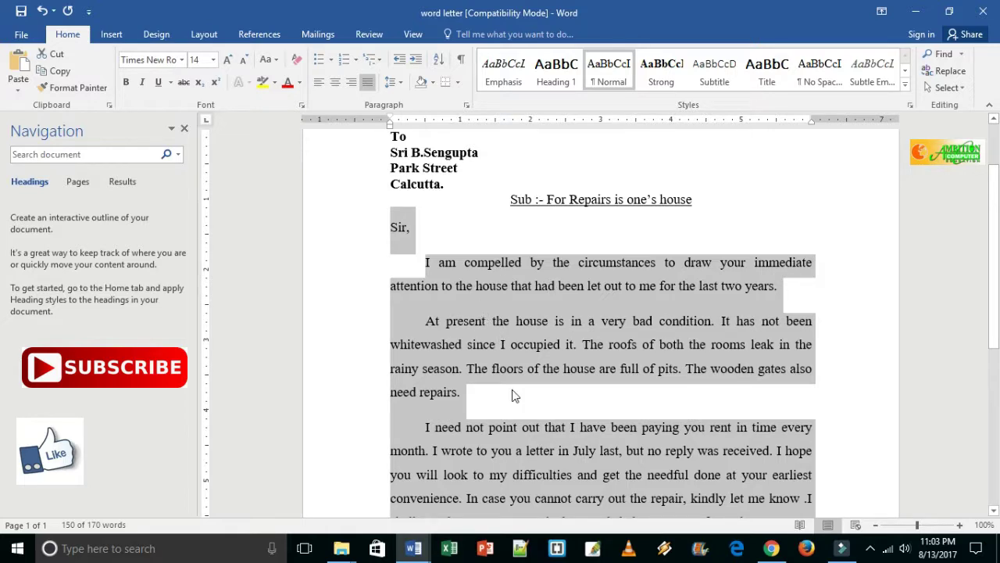
scroll(515, 389, "down", 3)
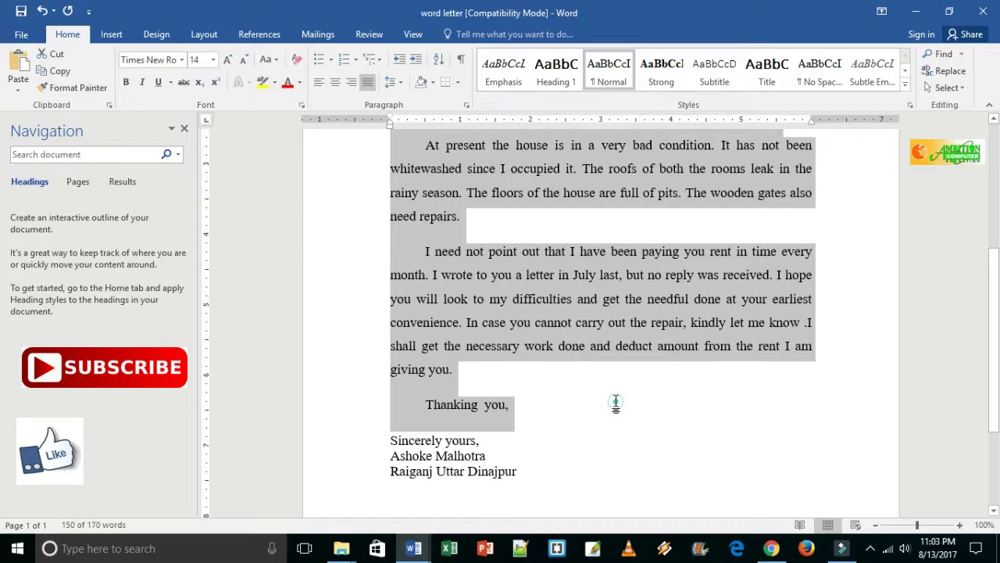
left_click(620, 402)
scroll(457, 416, "down", 1)
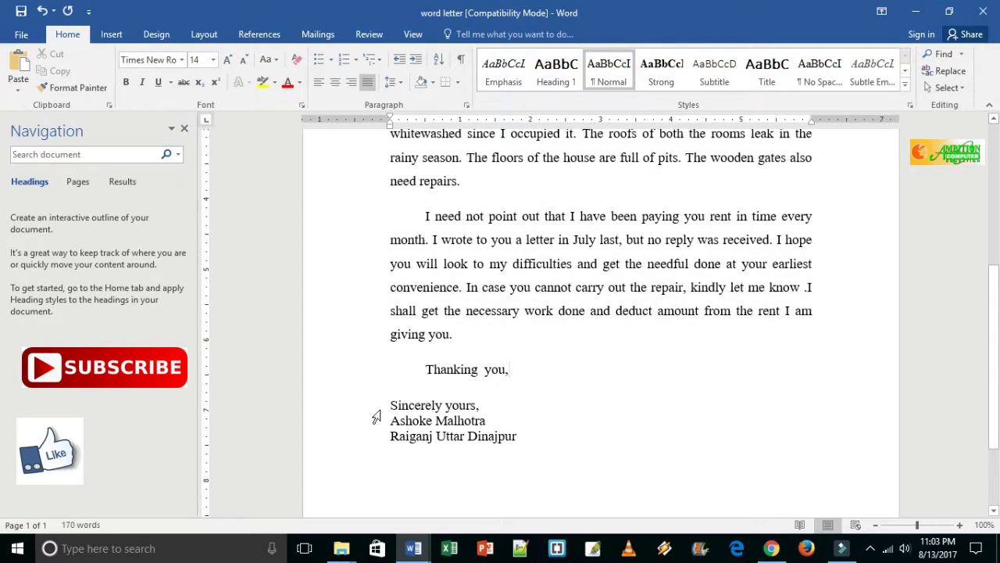
left_click_drag(376, 411, 372, 439)
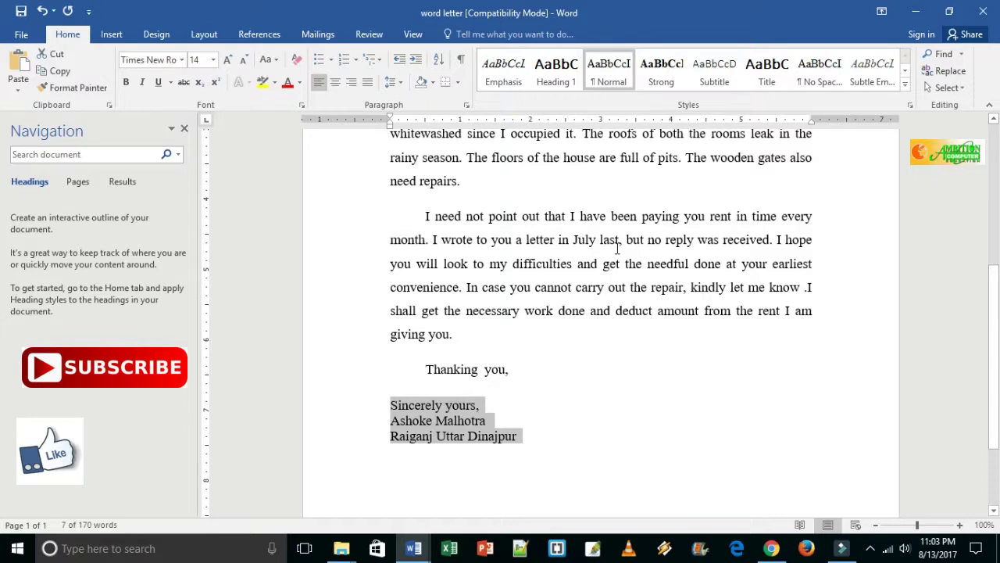
key("Tab")
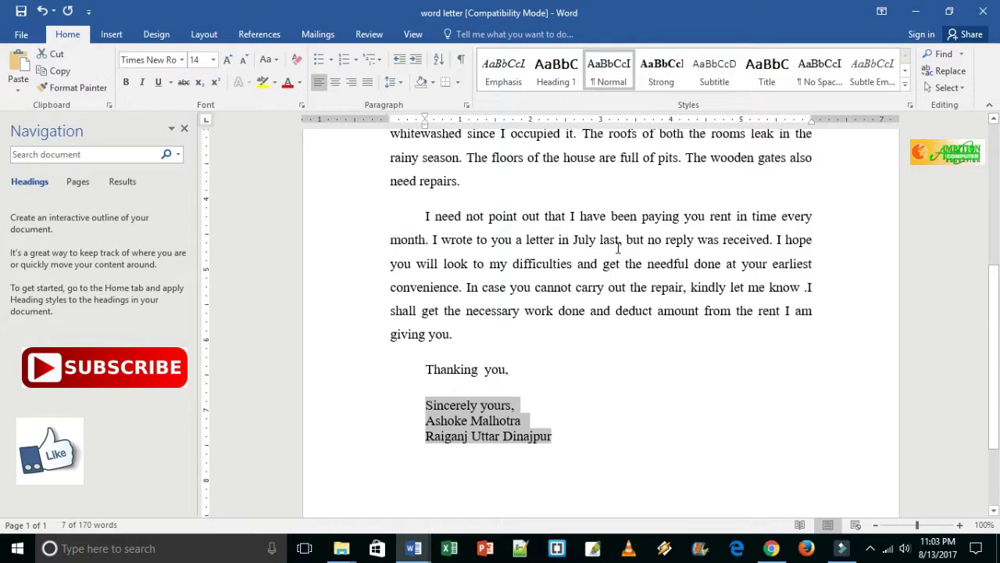
key("Tab")
key("Tab")
key("Tab")
key("Tab")
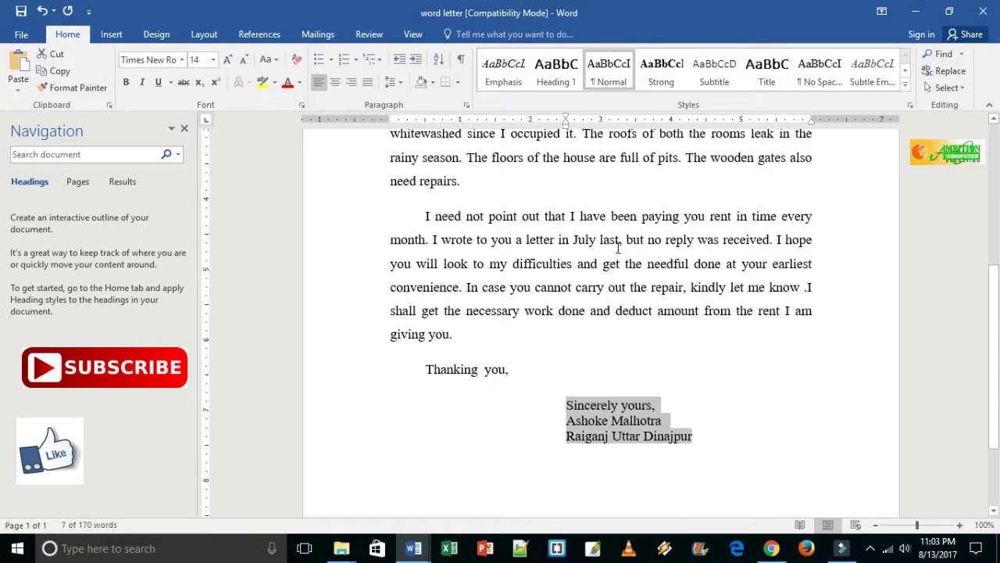
key("Tab")
key("Tab")
key("Tab")
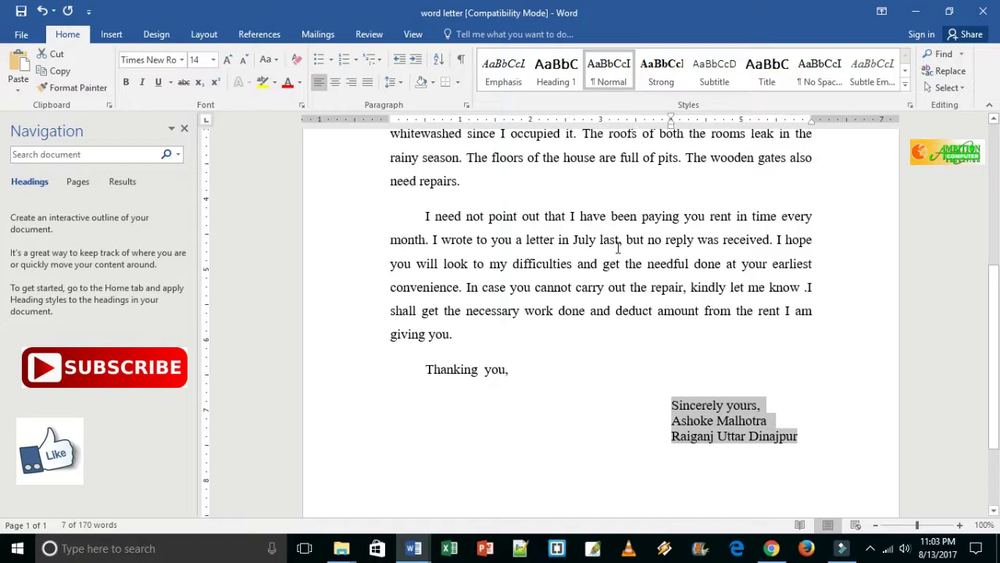
left_click(683, 365)
Adjust the indents at the start of 'Sincerely yours,' and the signer's name line.
left_click(674, 405)
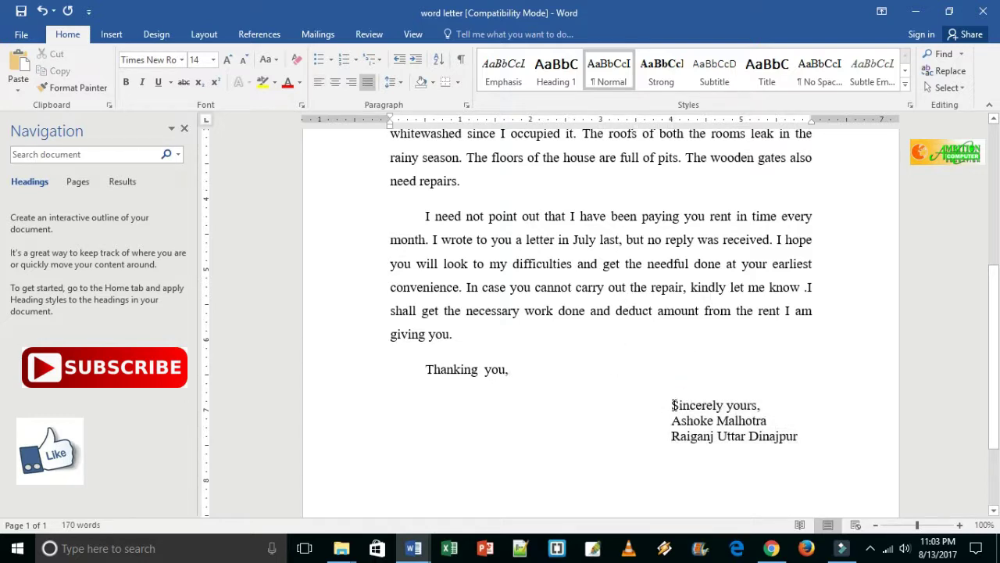
left_click(673, 405)
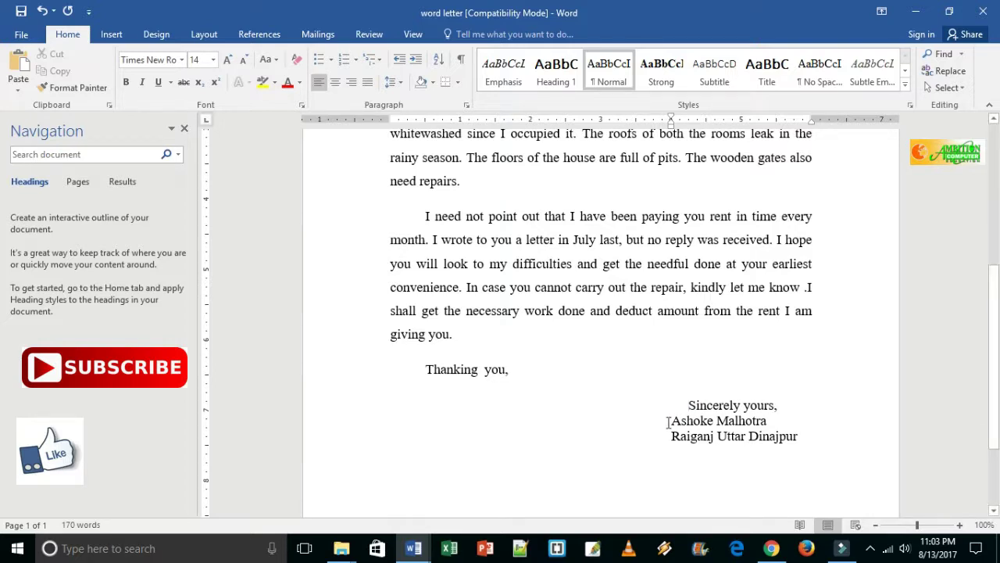
left_click(670, 421)
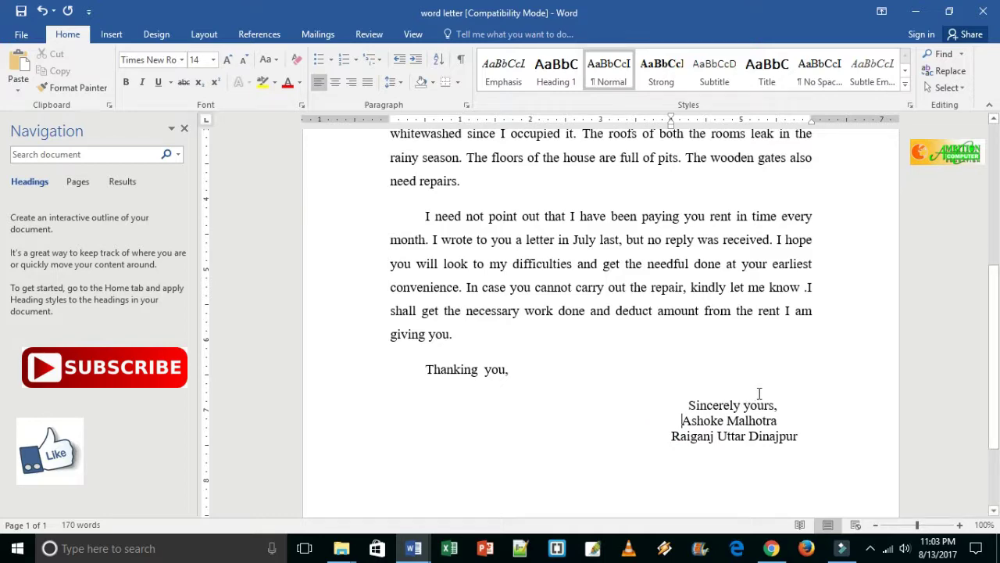
scroll(676, 370, "up", 2)
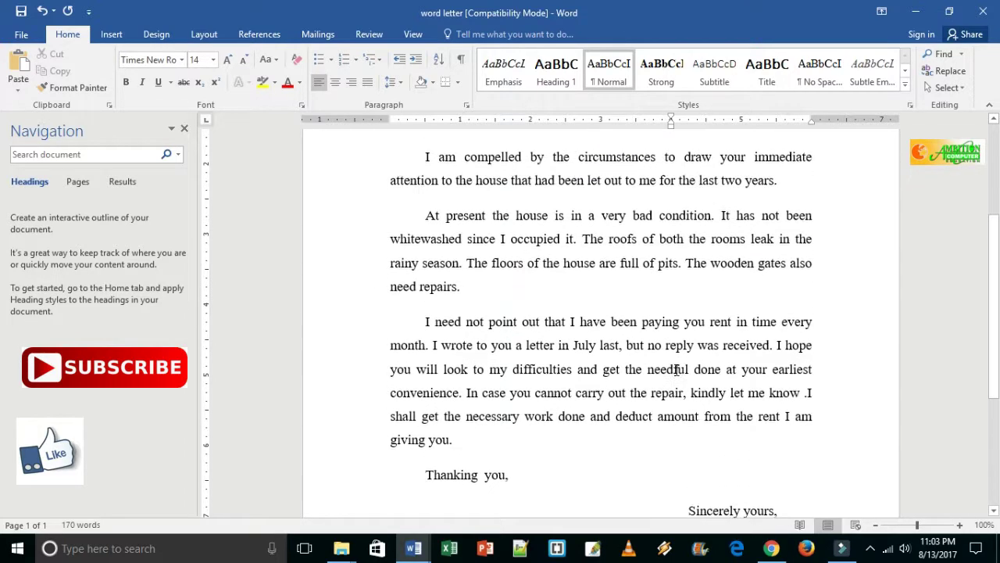
Review the letter and place the cursor after 'Calcutta'.
scroll(677, 370, "up", 5)
scroll(626, 358, "down", 4)
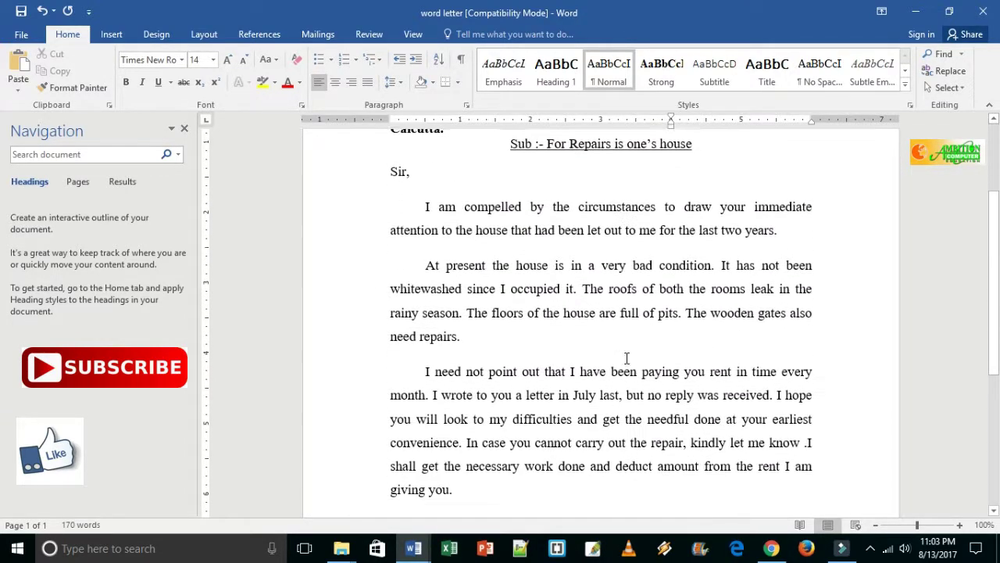
scroll(508, 172, "up", 3)
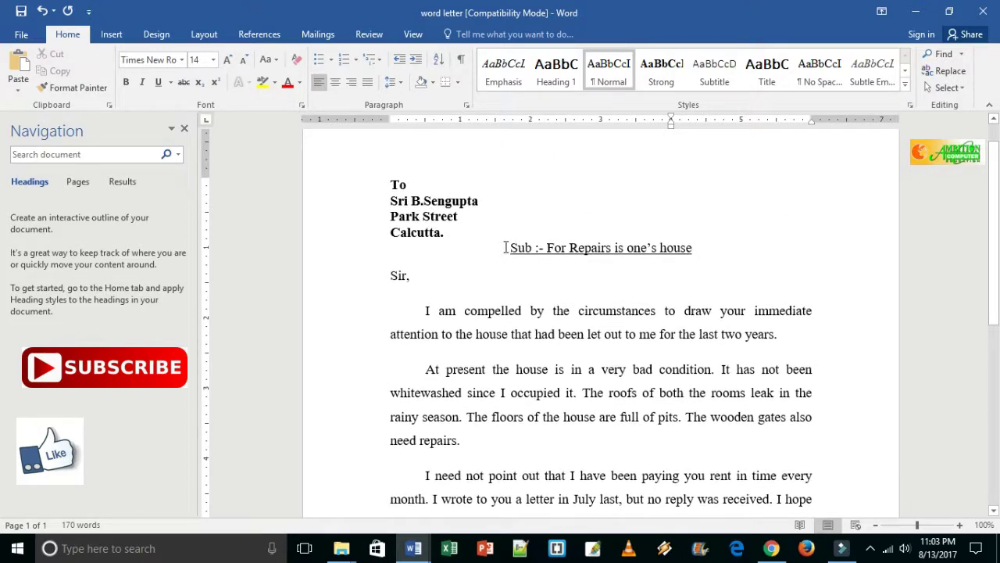
left_click(462, 233)
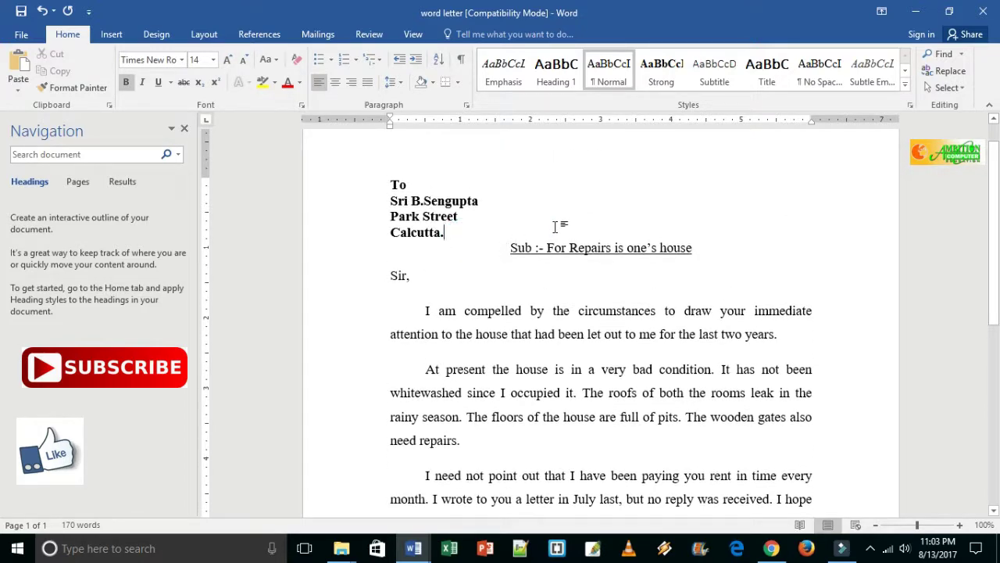
scroll(739, 261, "down", 4)
scroll(748, 382, "down", 1)
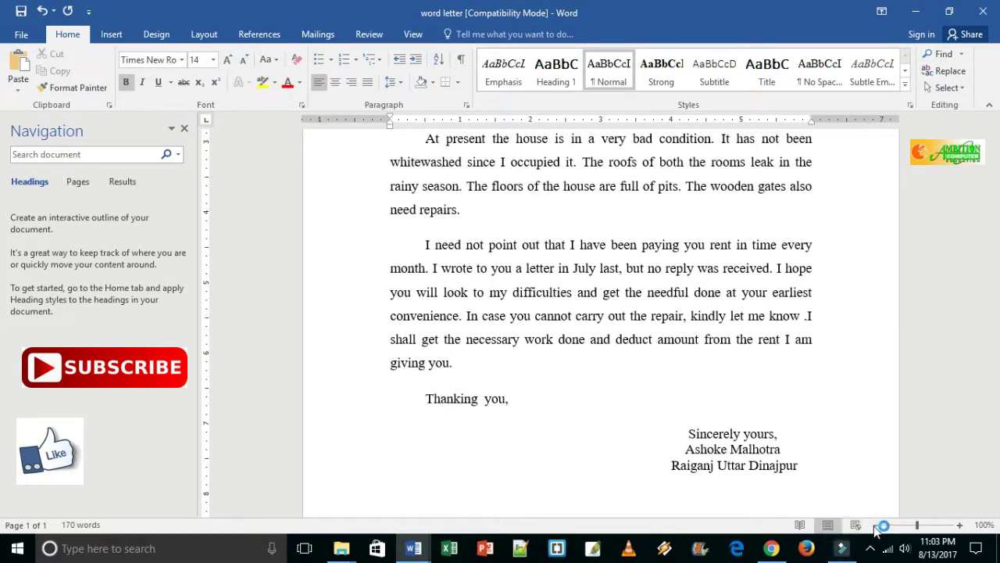
Zoom out to 50% and add an empty line after 'Thanking you,'.
left_click(875, 525)
left_click(875, 525)
left_click(876, 525)
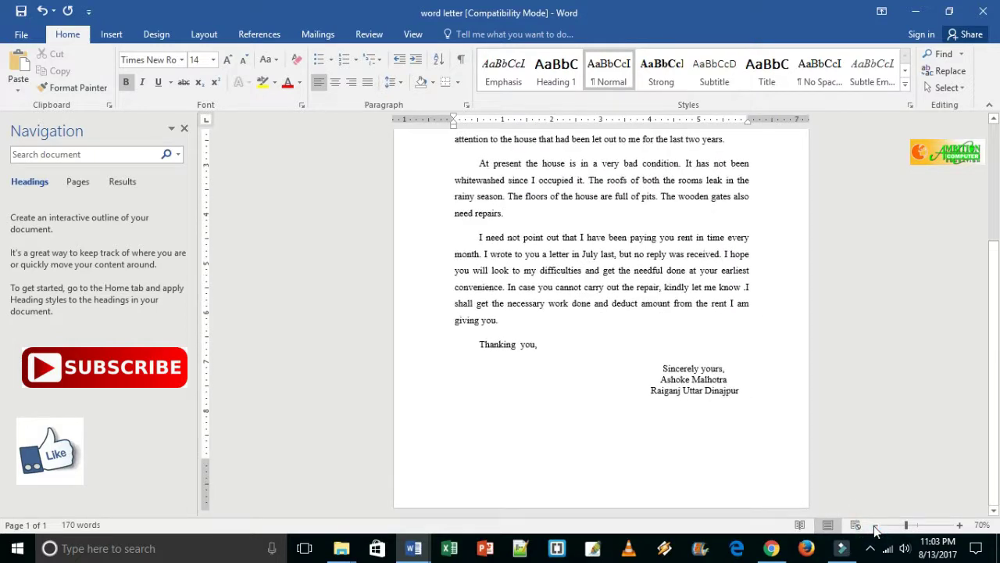
left_click(875, 525)
left_click(876, 527)
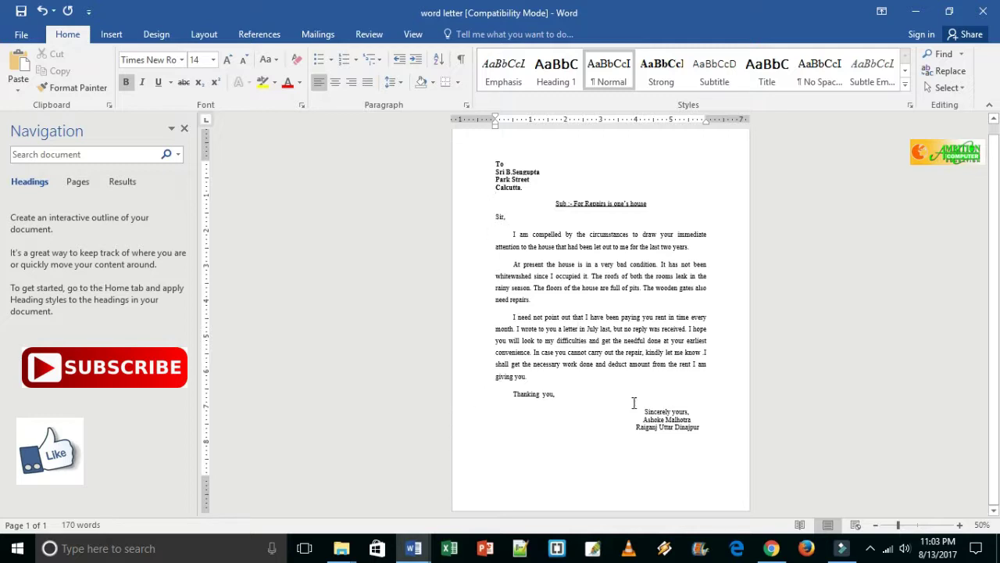
left_click(561, 396)
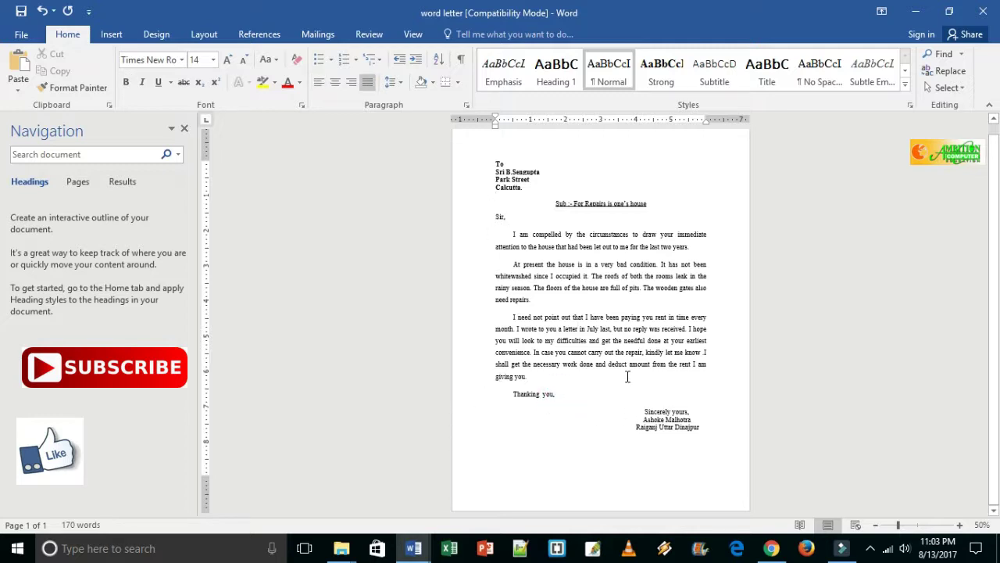
key("Return")
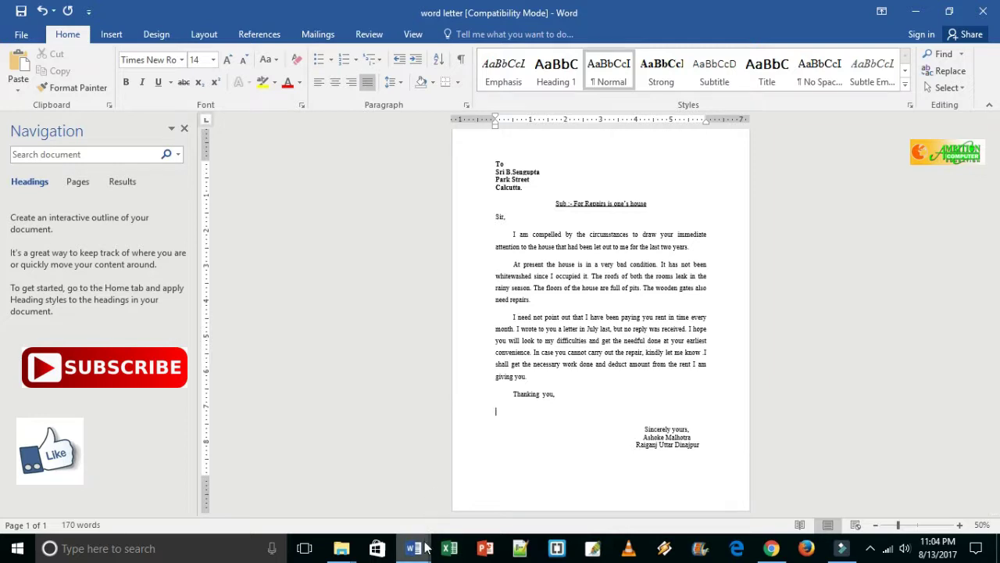
mouse_move(413, 548)
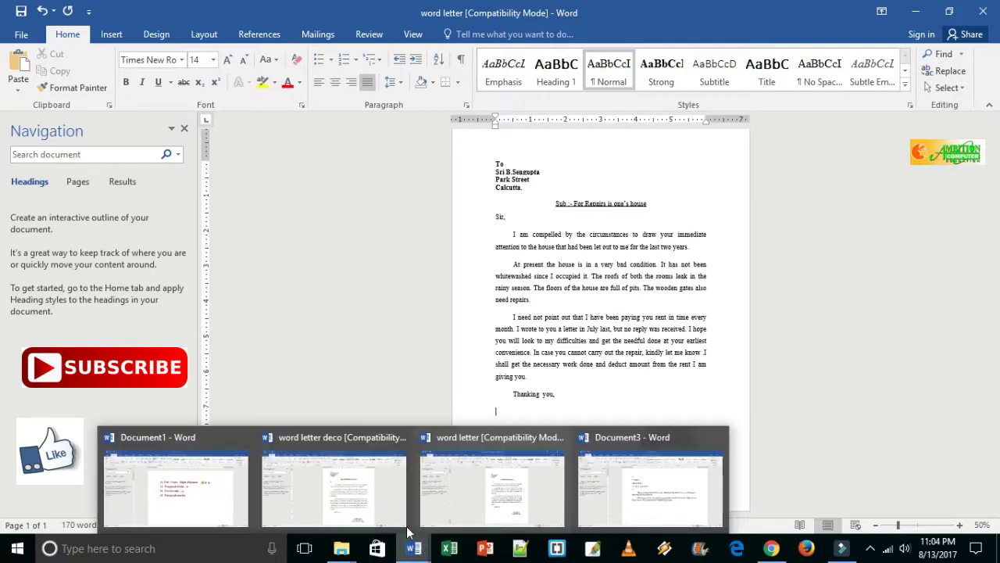
Bring up Document1, then switch to the 'word letter deco' document from the taskbar.
mouse_move(176, 481)
left_click(208, 497)
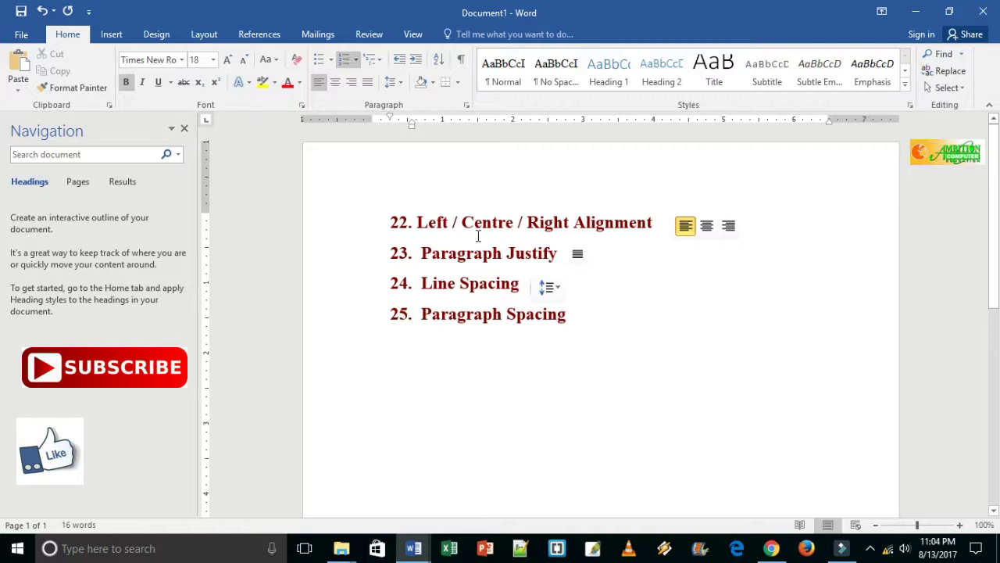
left_click(415, 550)
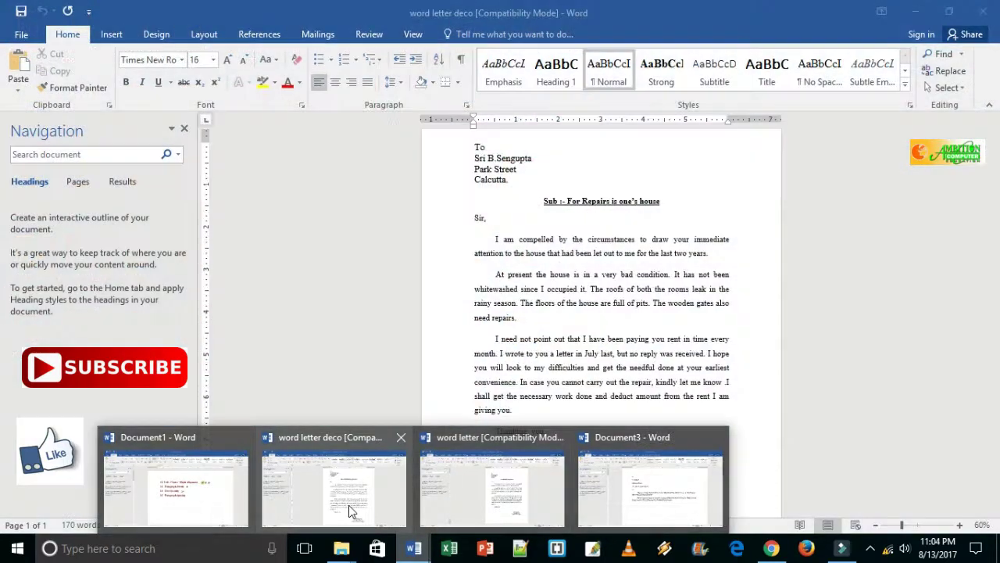
left_click(362, 501)
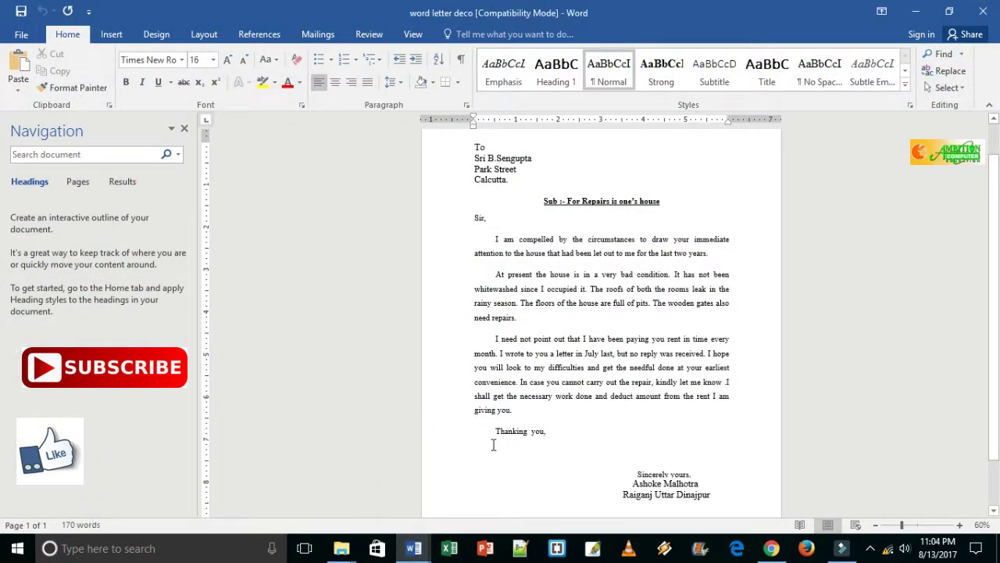